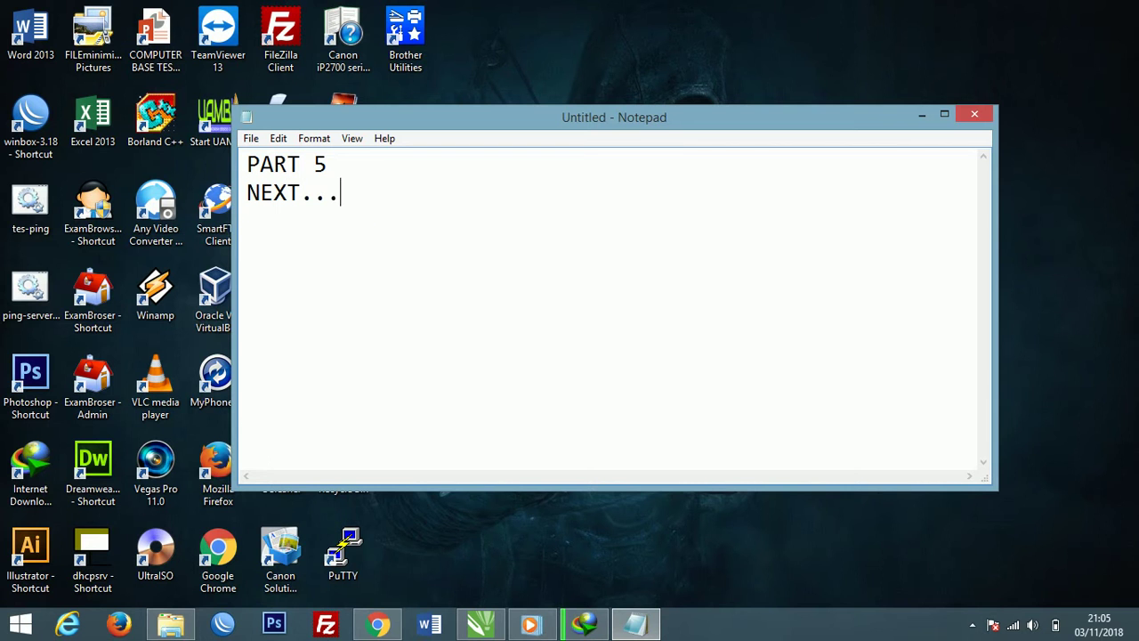
Switch to CorelDRAW and draw a circle about 4.12 cm in diameter in the middle of the unfinished green emblem.
click(922, 115)
click(483, 625)
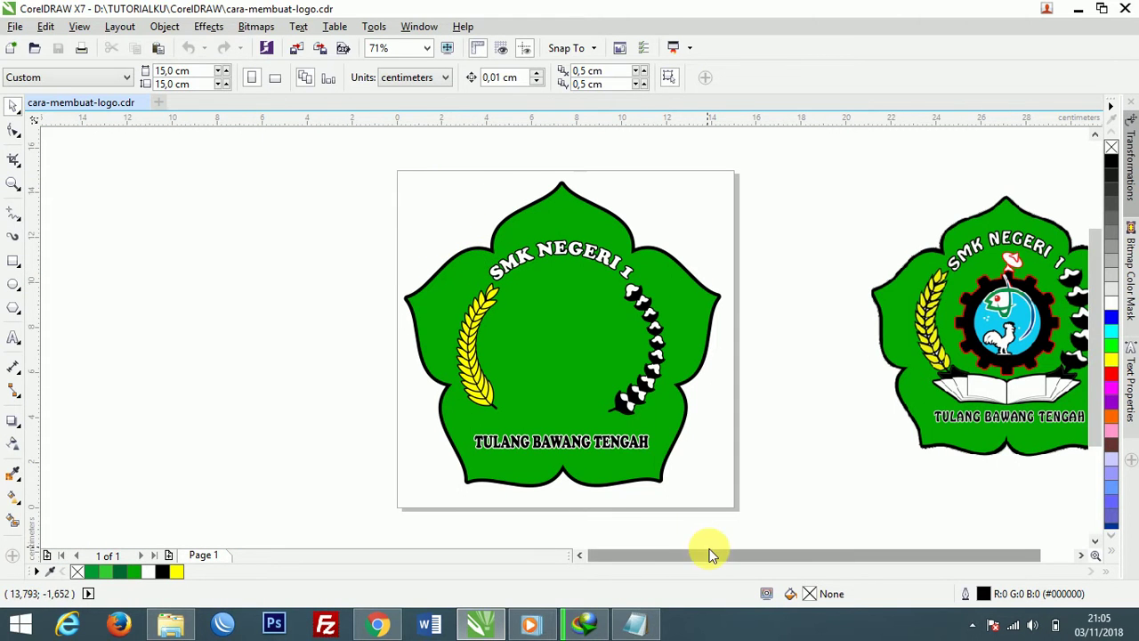
drag(710, 554, 730, 551)
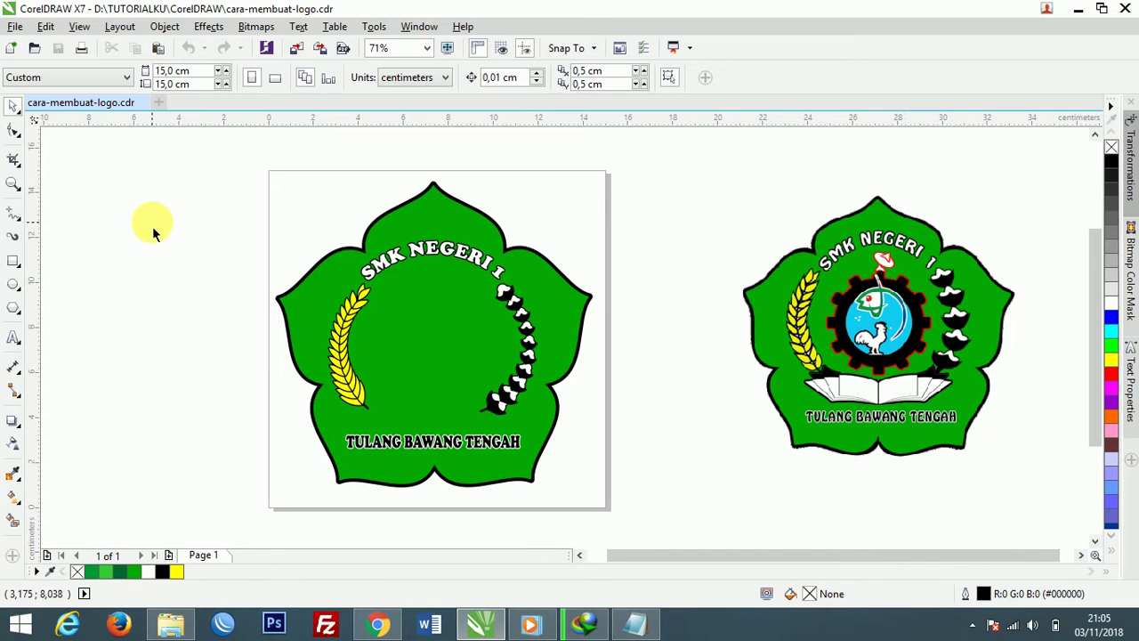
click(13, 283)
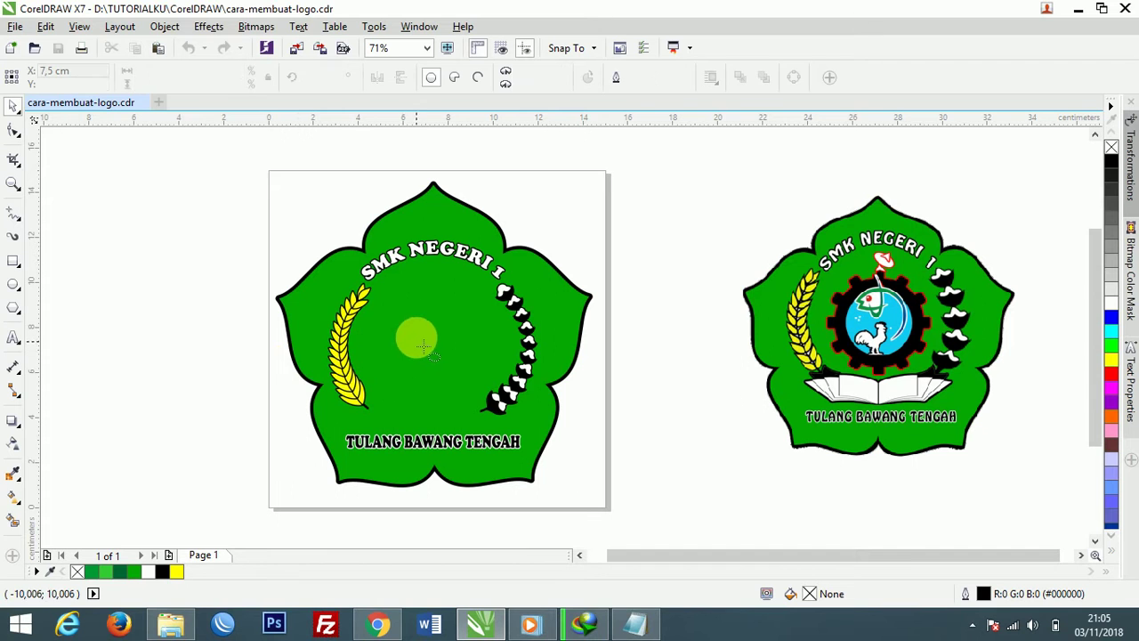
drag(435, 349, 471, 405)
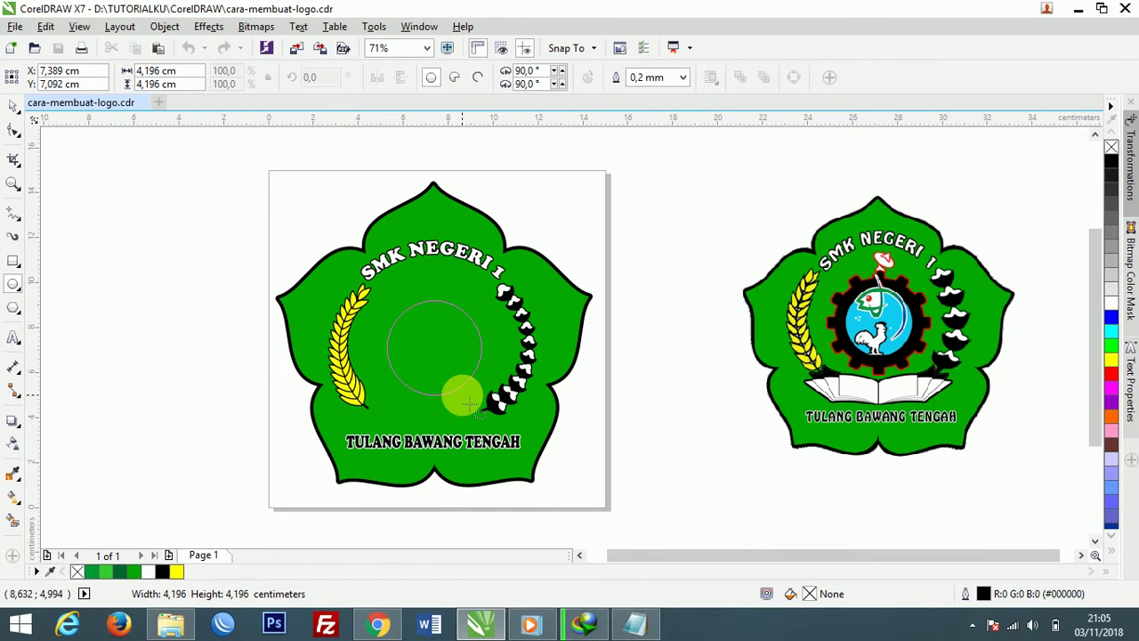
drag(469, 403, 463, 397)
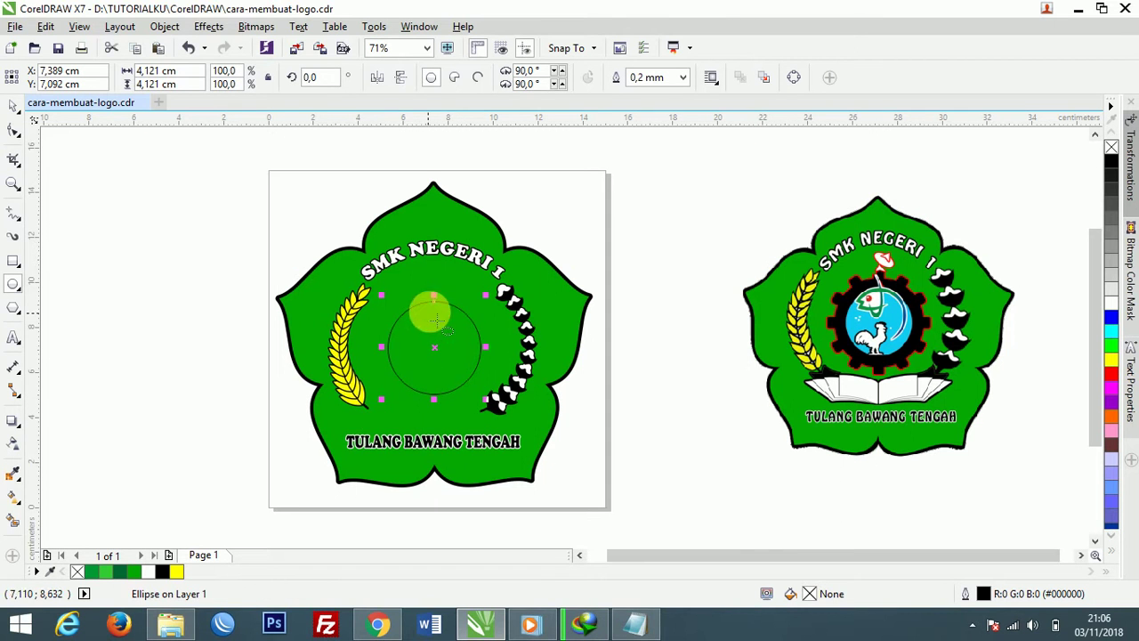
drag(483, 297, 491, 309)
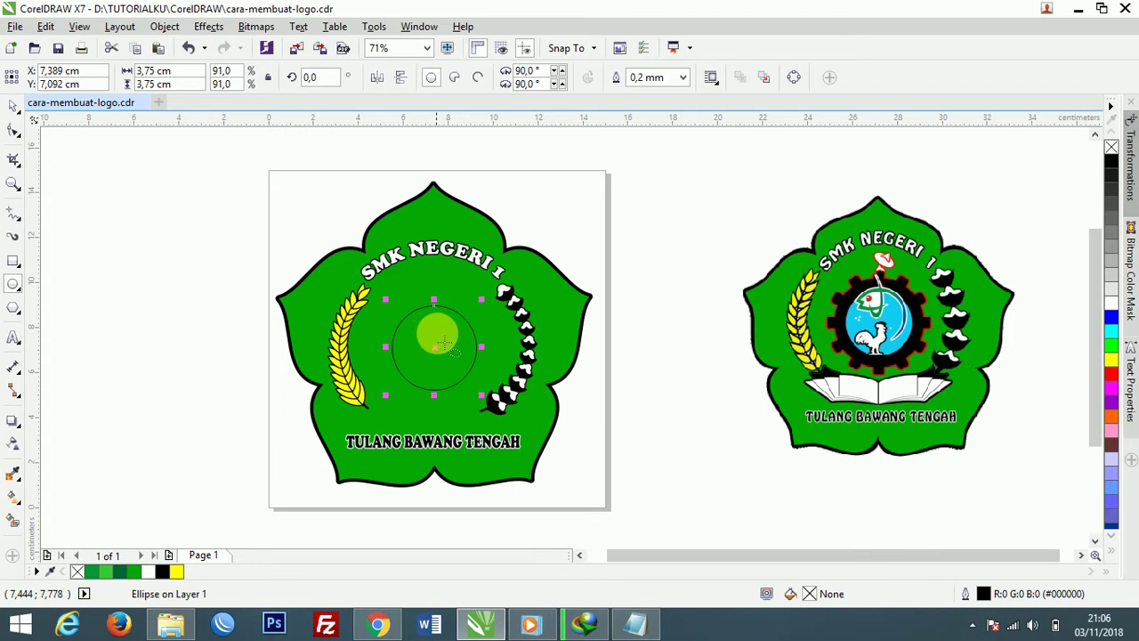
drag(483, 297, 507, 301)
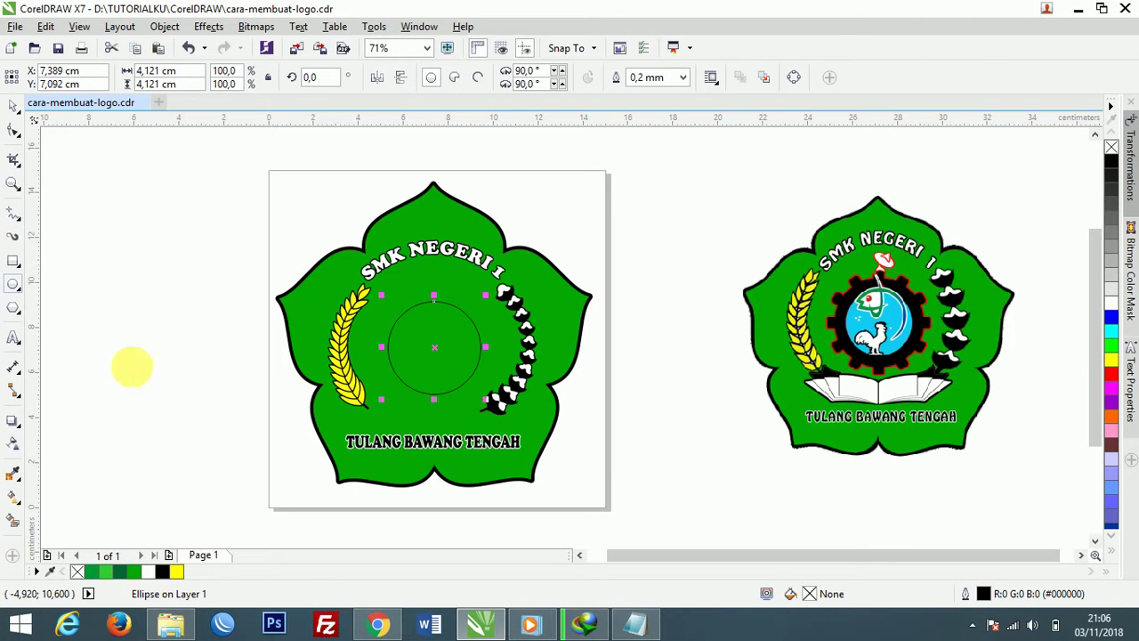
Draw a narrow vertical rectangle about 0.7 cm wide and 5.26 cm high across the circle's centre, extending past both ends.
key(F6)
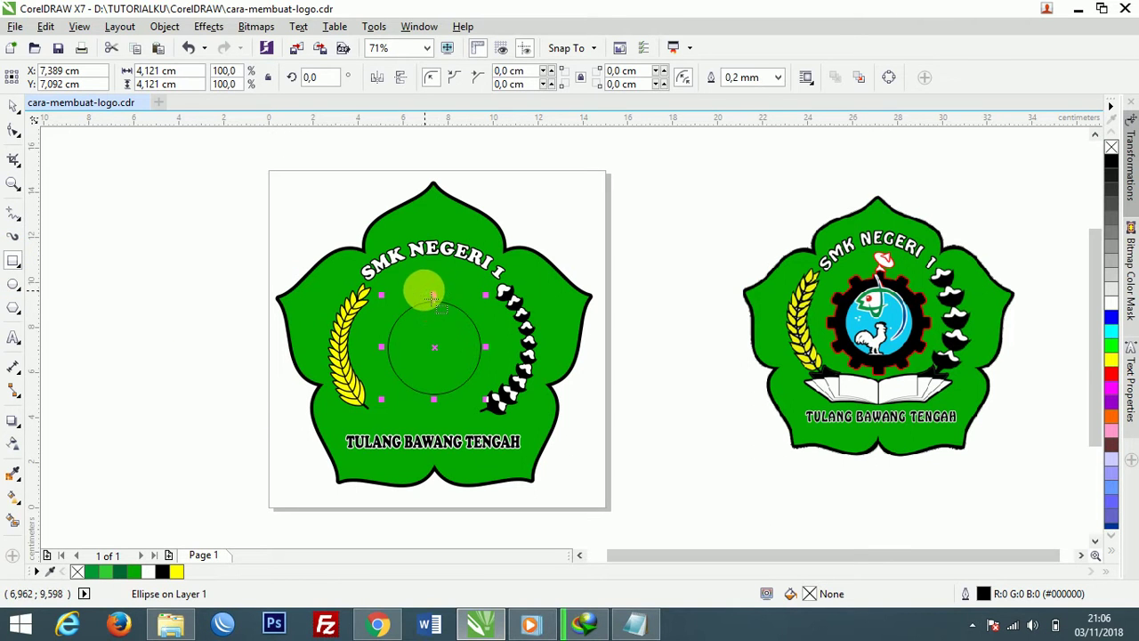
scroll(442, 354, up, 3)
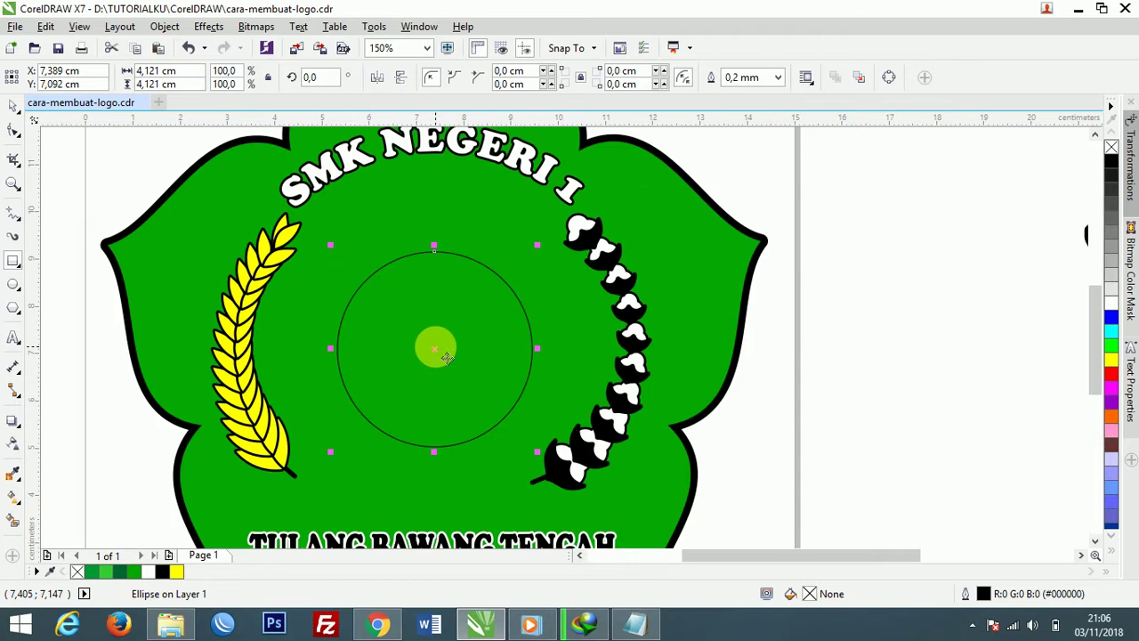
scroll(448, 357, down, 2)
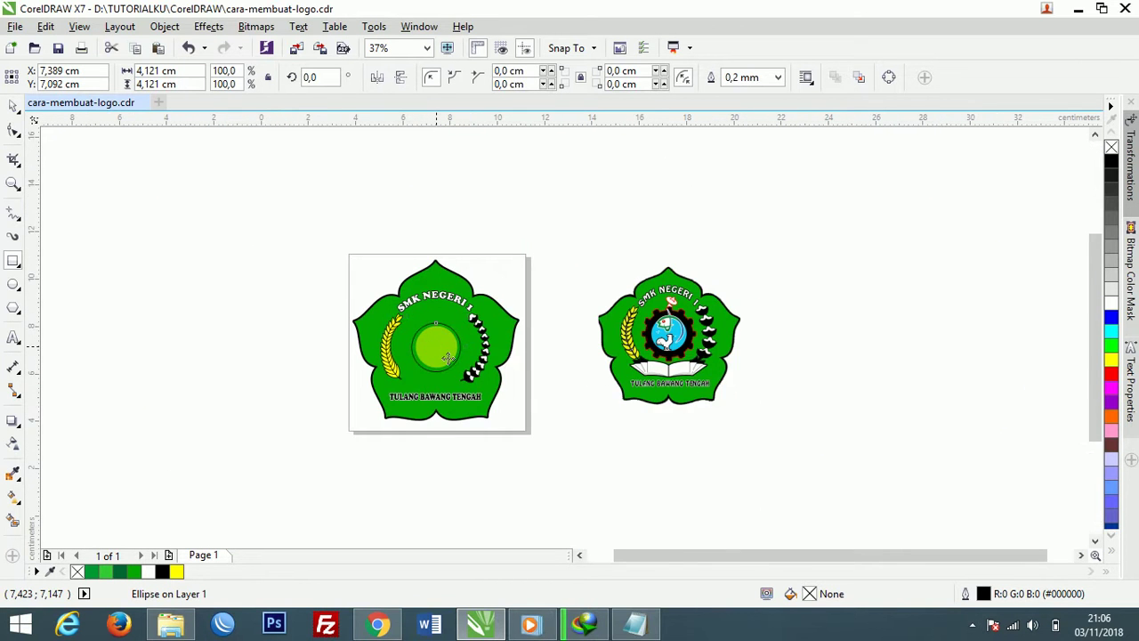
scroll(448, 356, up, 1)
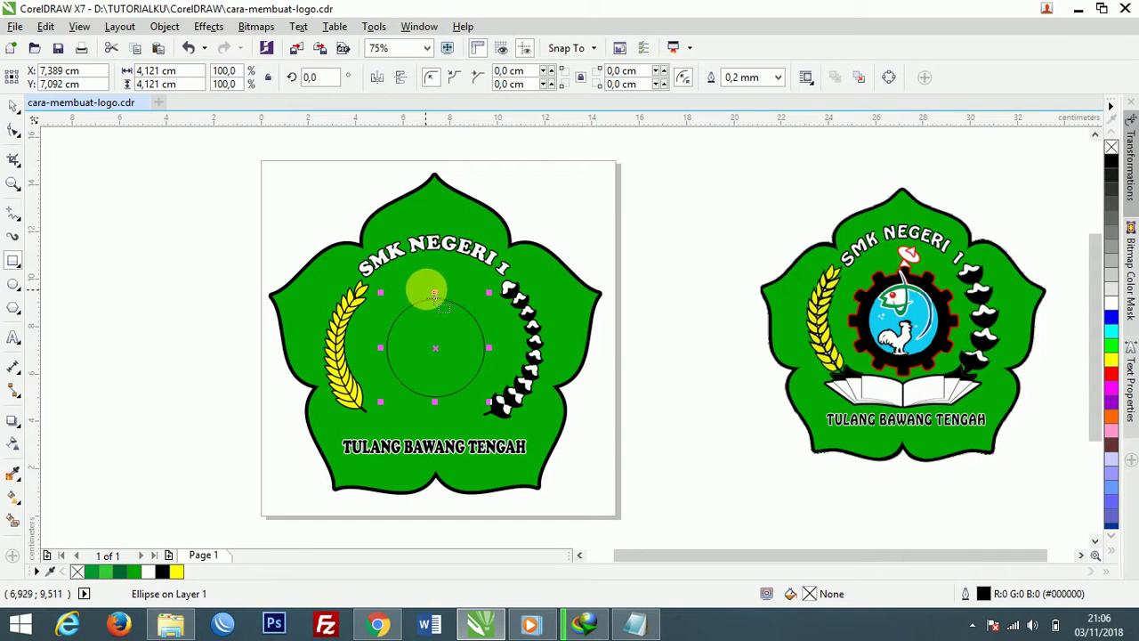
drag(428, 286, 451, 419)
Narrow the vertical rectangle symmetrically about its centre to a width of about 0.5 cm.
scroll(451, 419, up, 2)
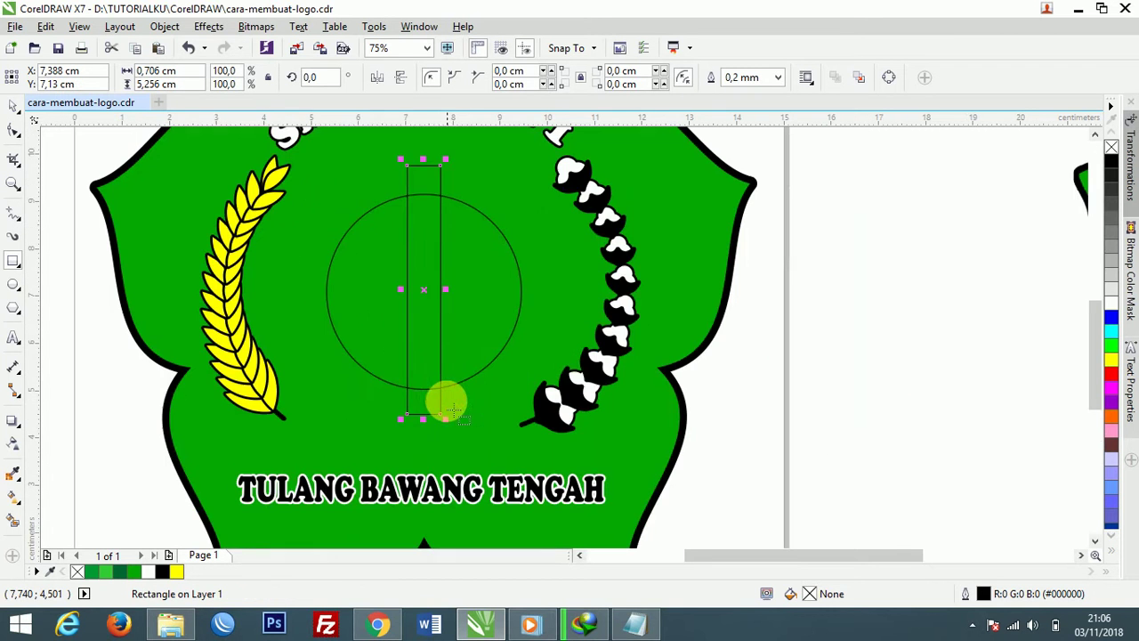
scroll(435, 274, up, 1)
drag(452, 303, 388, 307)
scroll(398, 317, down, 1)
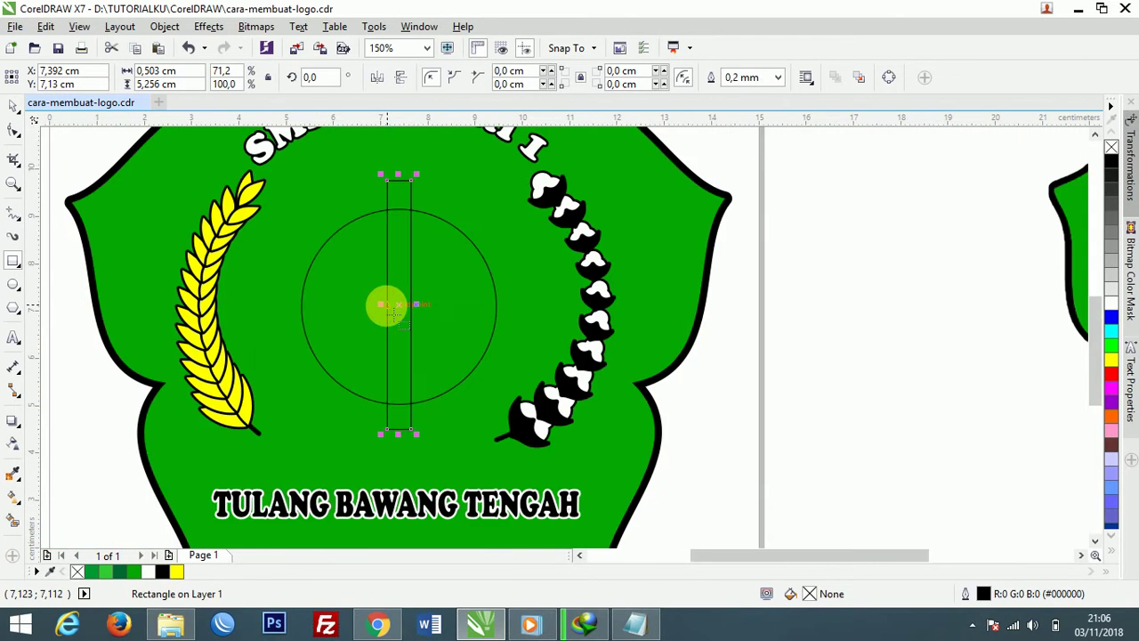
scroll(387, 305, down, 1)
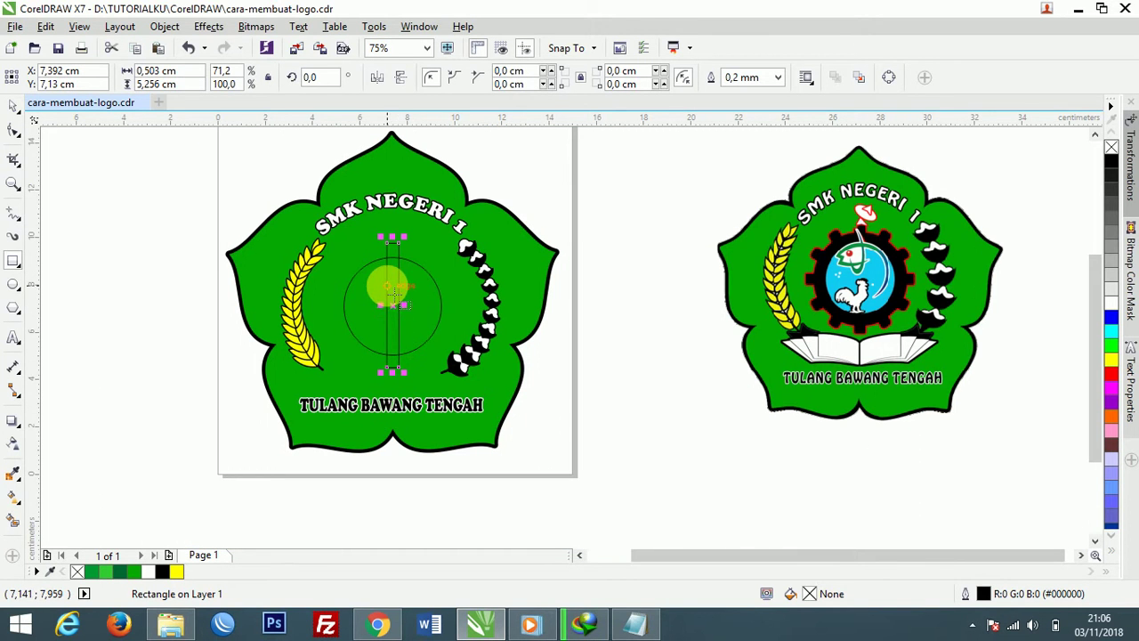
Shorten the vertical rectangle from its upper end to a height of about 5.1 cm.
scroll(387, 285, up, 1)
scroll(393, 203, up, 1)
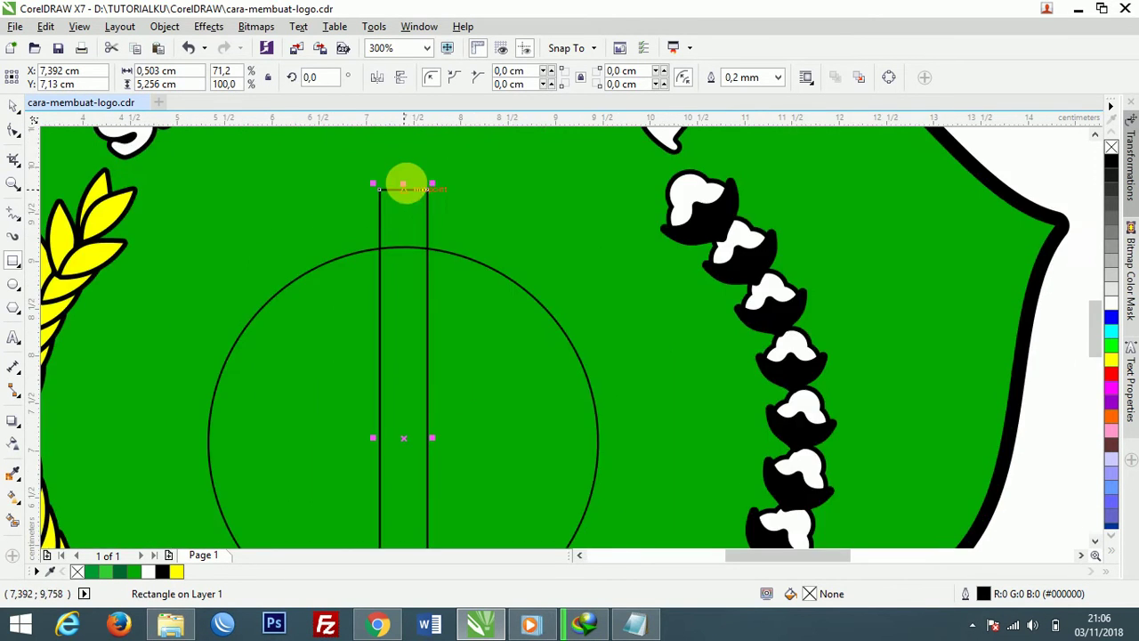
drag(407, 183, 406, 198)
scroll(401, 275, down, 1)
scroll(406, 369, down, 1)
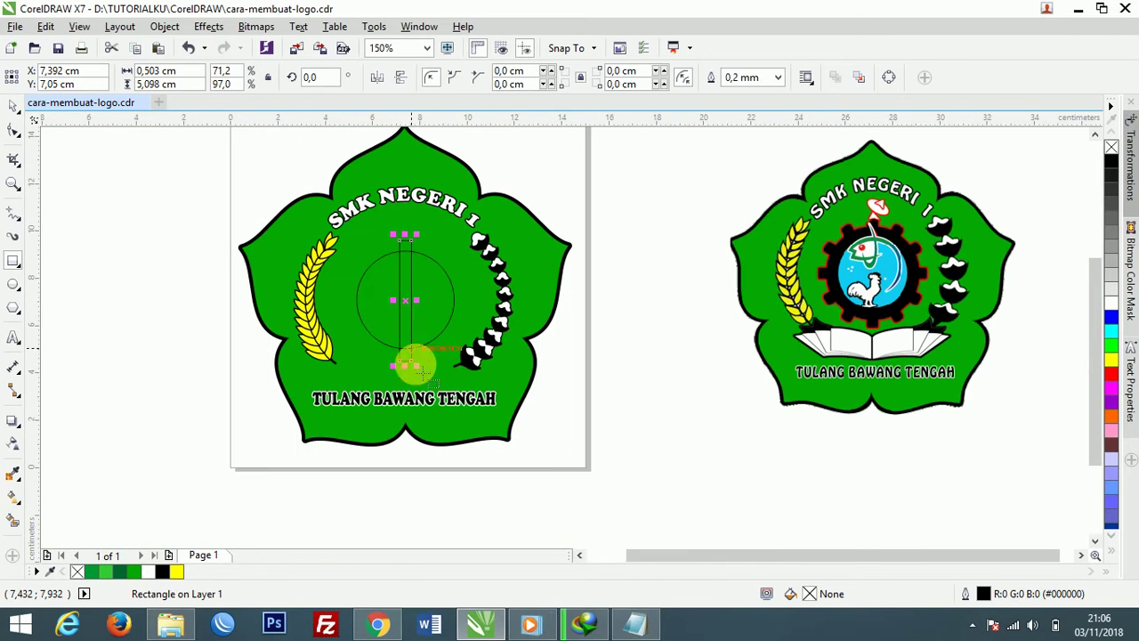
Nudge the vertical rectangle up to a Y position of 7.1 cm so it sits centred on the circle.
scroll(405, 371, up, 1)
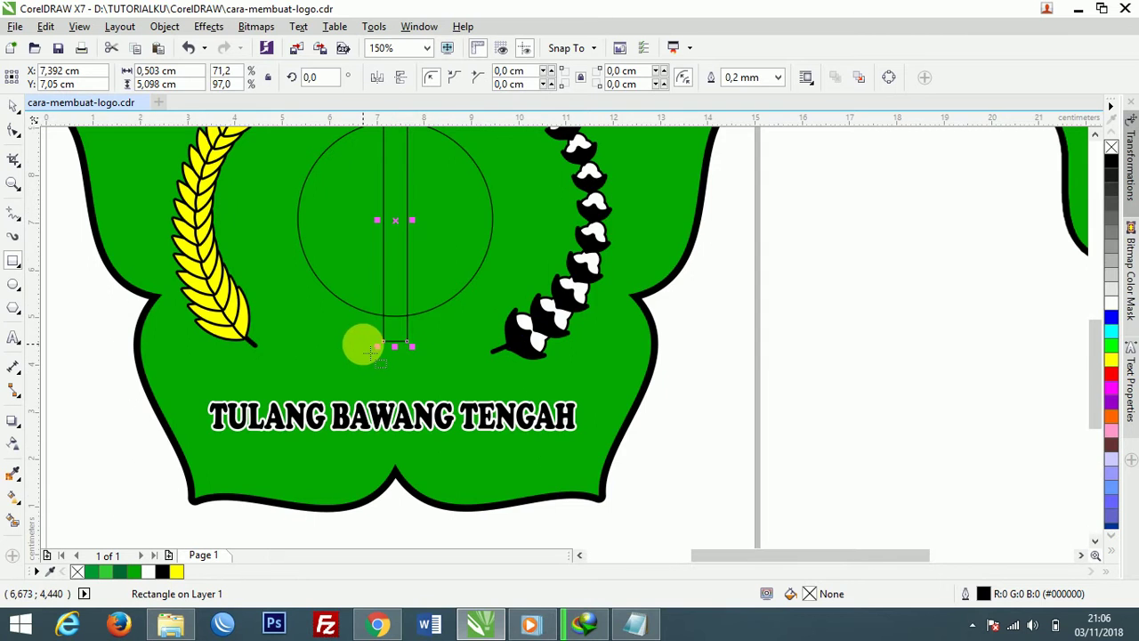
scroll(356, 338, down, 1)
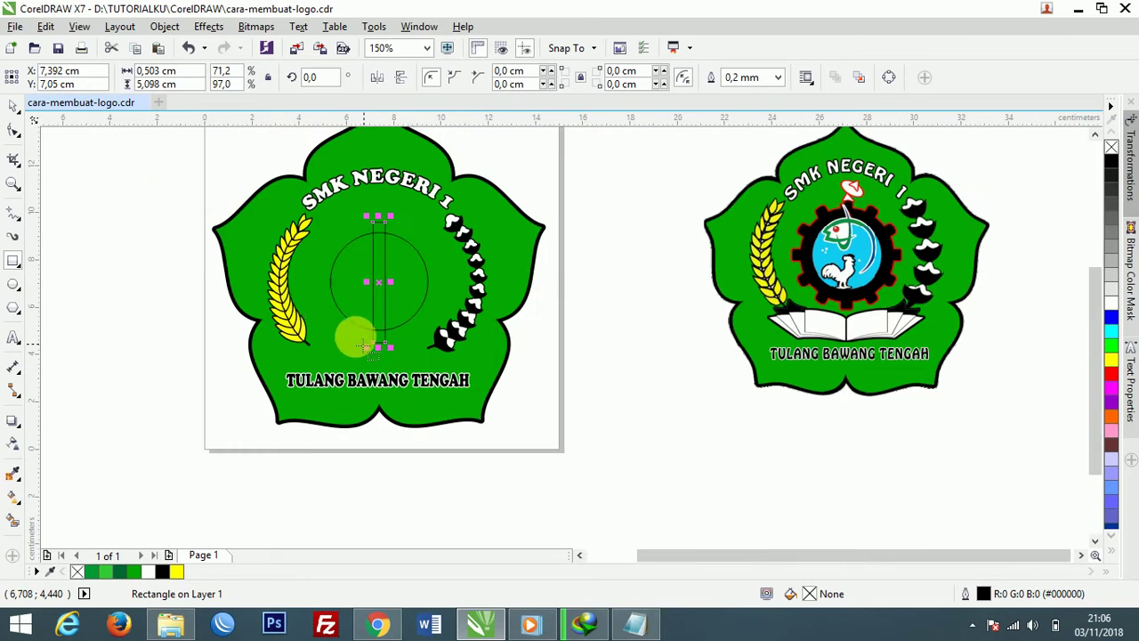
click(13, 106)
key(Up)
key(Up)
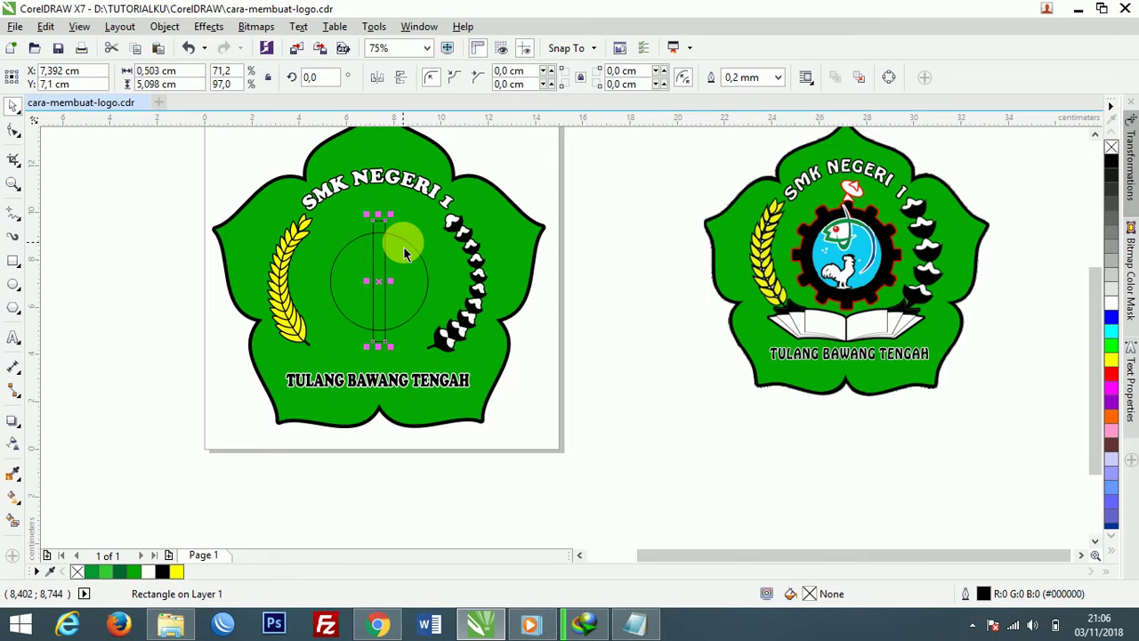
click(145, 304)
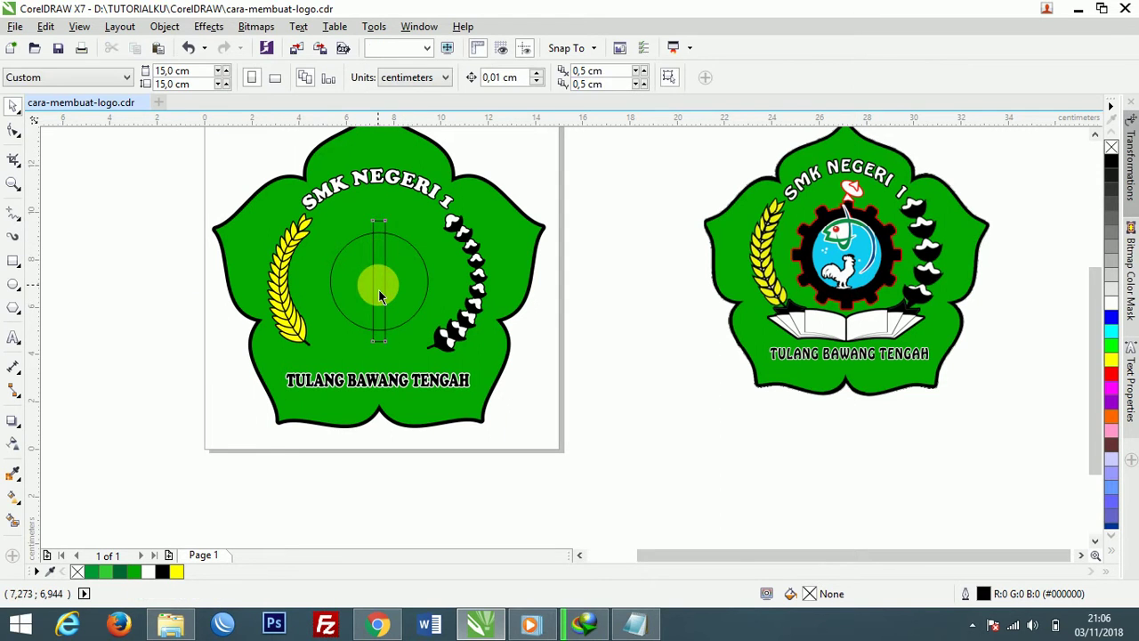
Make a copy of the vertical rectangle rotated 90° about its centre, forming a cross over the circle.
click(378, 285)
click(379, 285)
drag(392, 347, 308, 304)
click(629, 366)
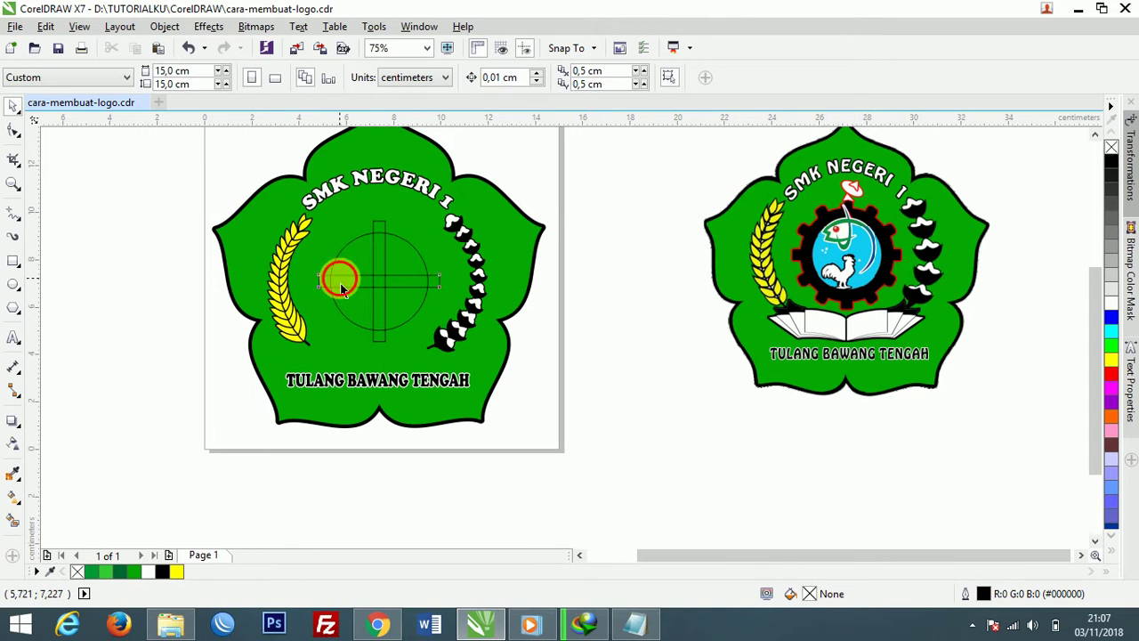
Make a copy of the horizontal rectangle rotated clockwise about its centre to an angle of about 241.8°.
click(340, 282)
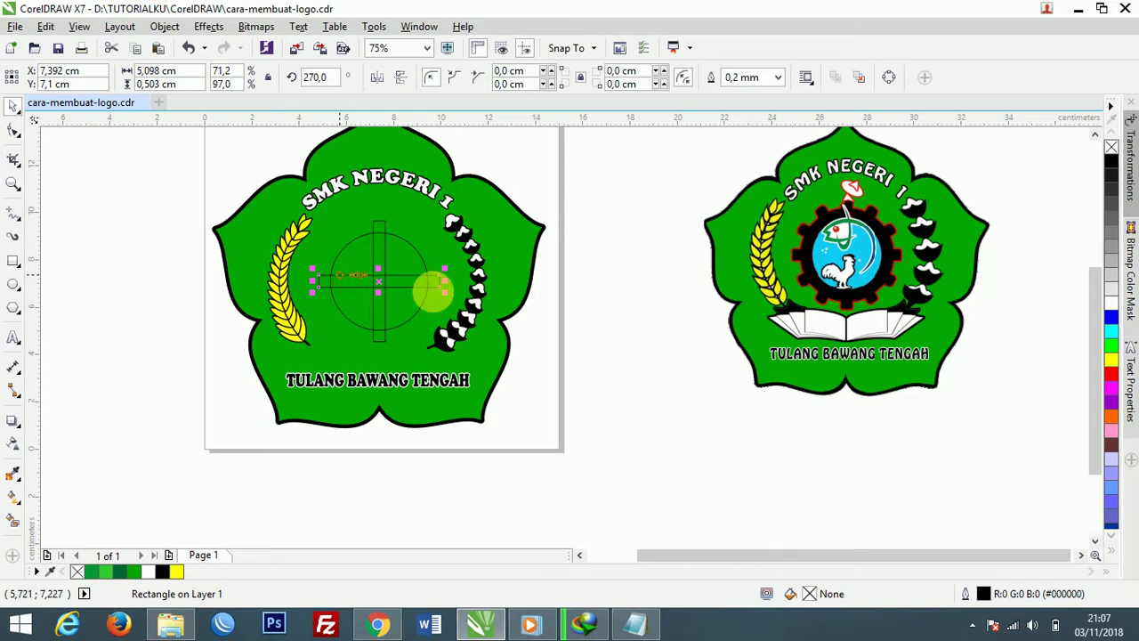
click(397, 280)
drag(446, 293, 419, 317)
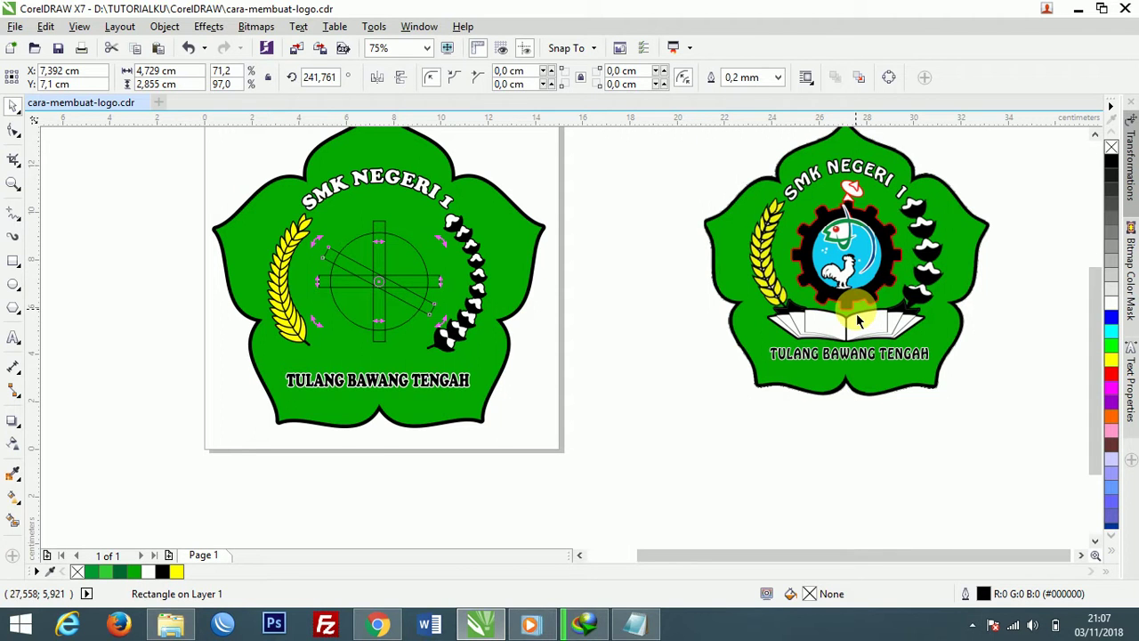
click(654, 374)
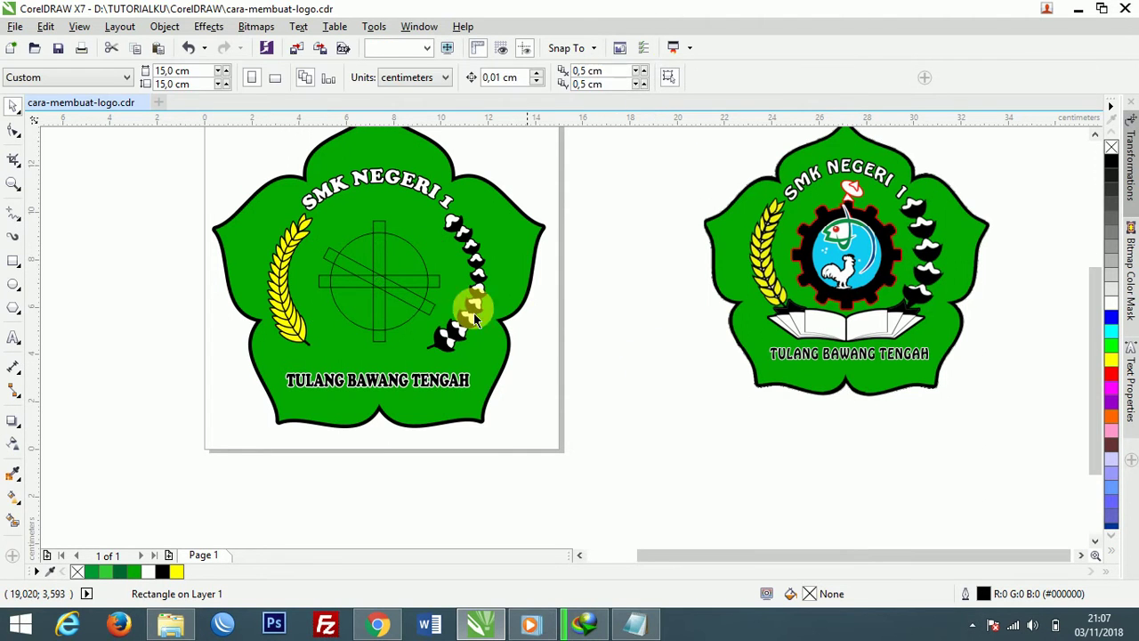
Make a further clockwise-rotated copy of the diagonal rectangle, placed midway between it and the vertical rectangle.
click(369, 274)
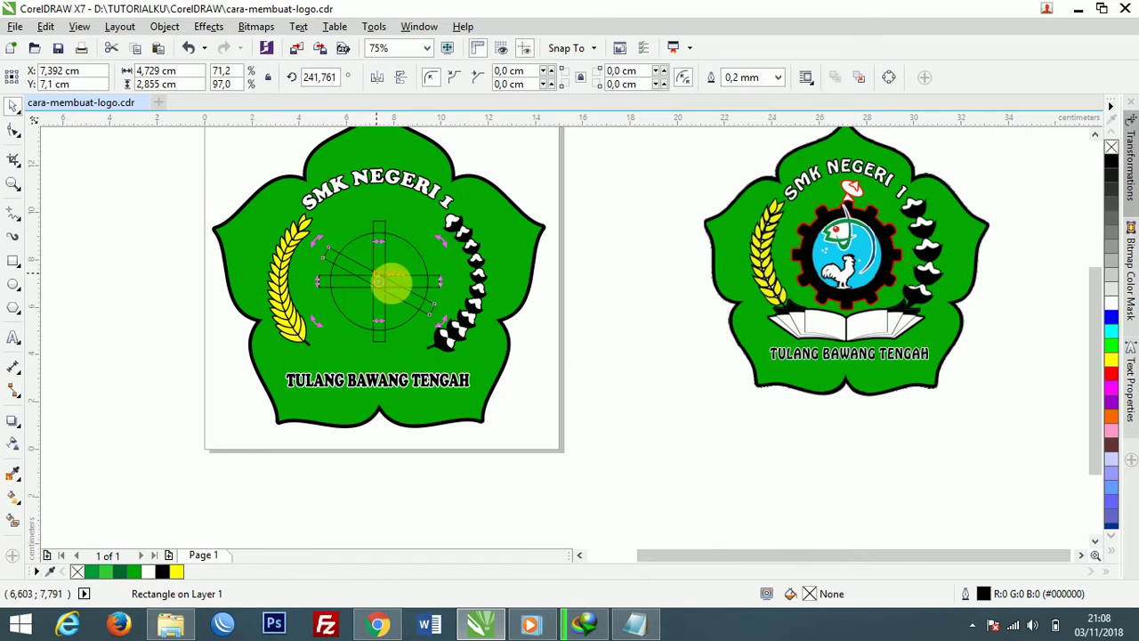
click(597, 347)
click(437, 315)
click(443, 320)
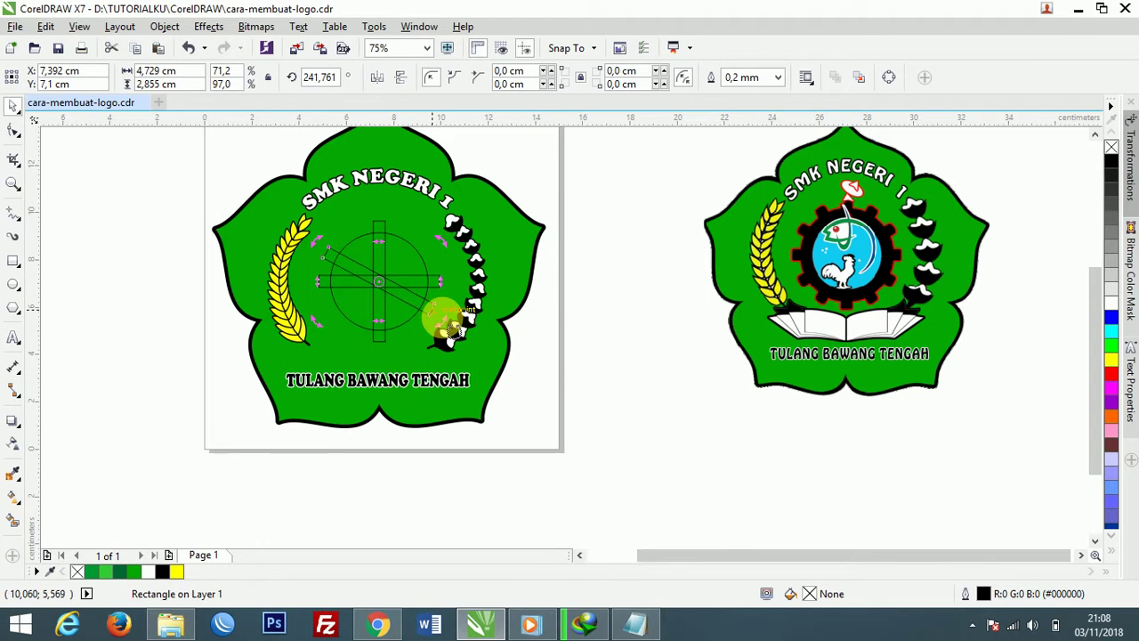
drag(437, 312, 414, 347)
click(629, 354)
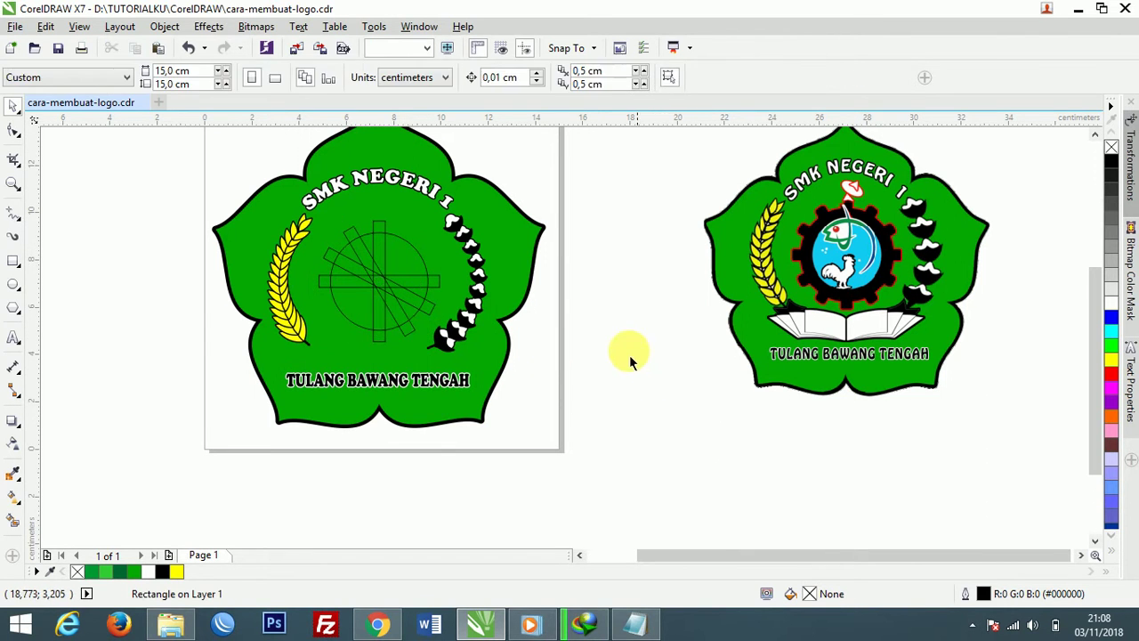
Make a copy of the horizontal rectangle rotated counterclockwise about its centre to an angle of about 297°.
click(397, 283)
click(401, 277)
drag(319, 289, 343, 332)
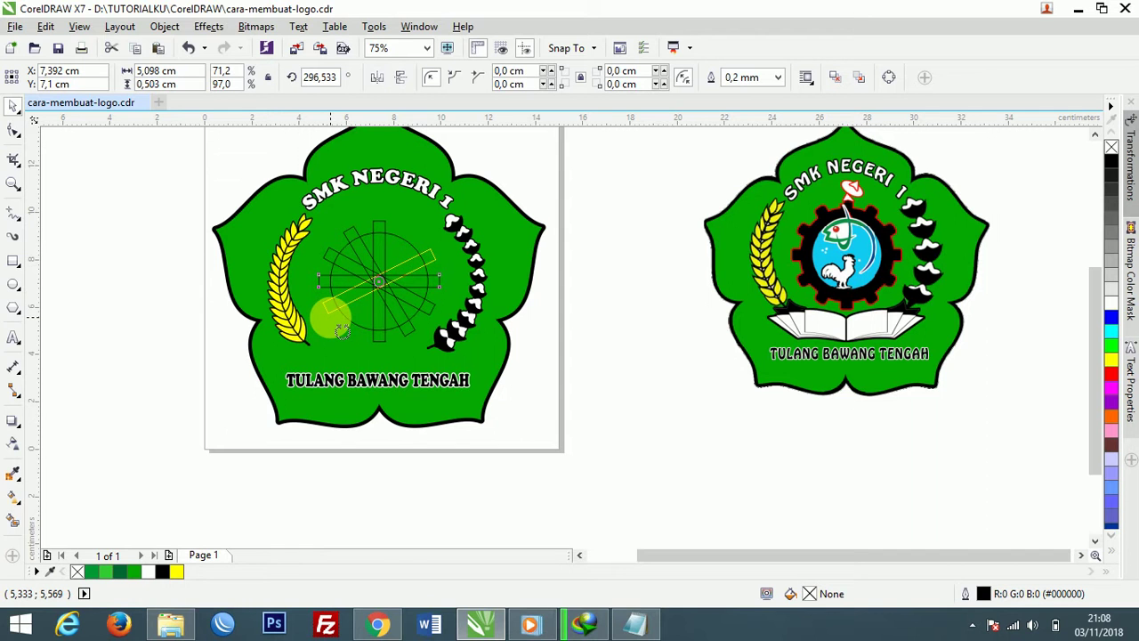
drag(343, 332, 344, 331)
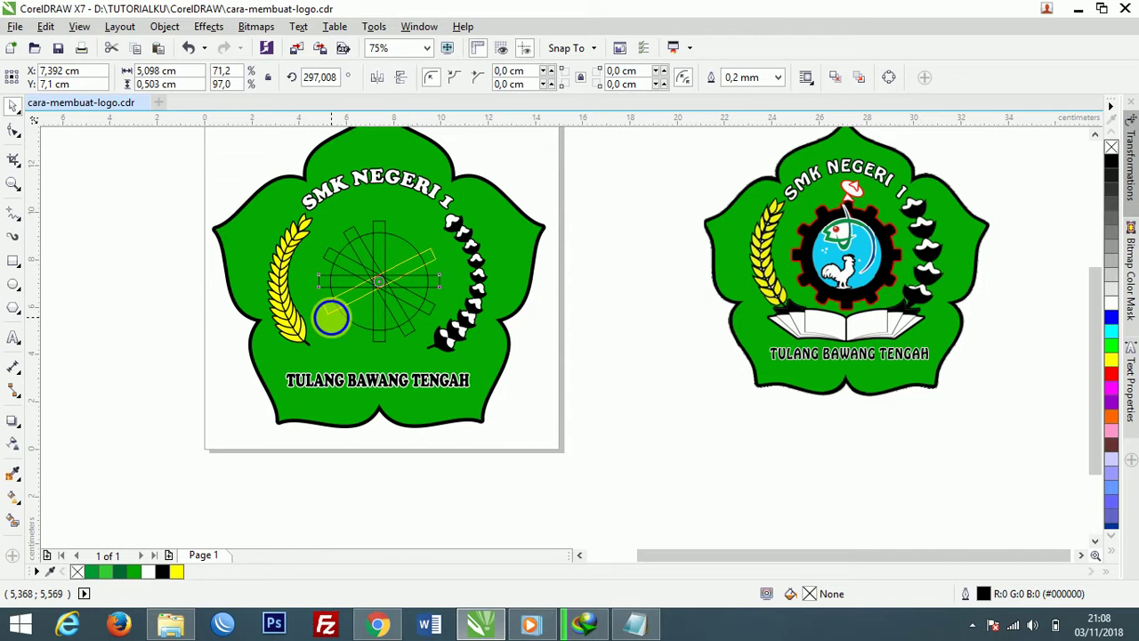
click(614, 368)
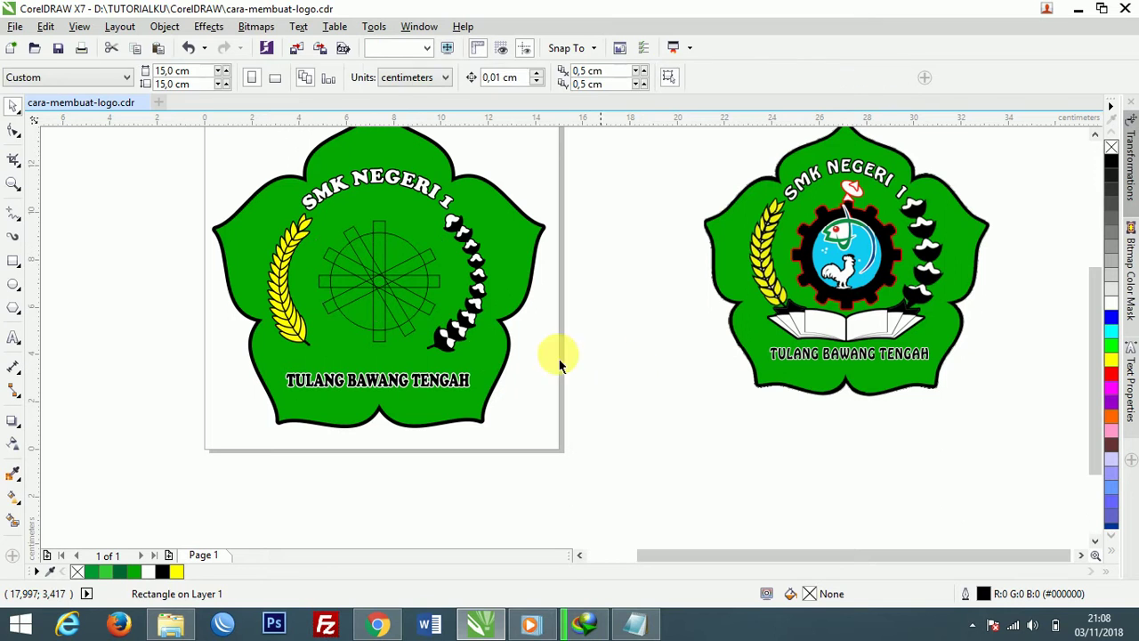
Make a copy of the new counterclockwise diagonal rectangle rotated further to about 325.4°, filling the last gap around the circle.
click(338, 314)
click(348, 320)
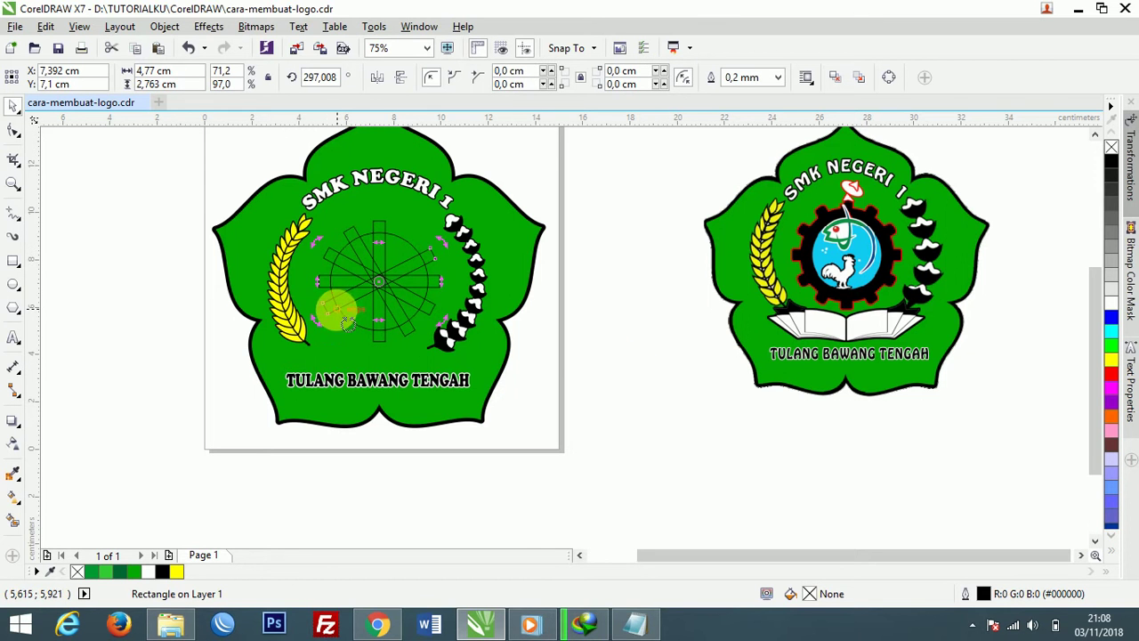
drag(317, 318, 351, 362)
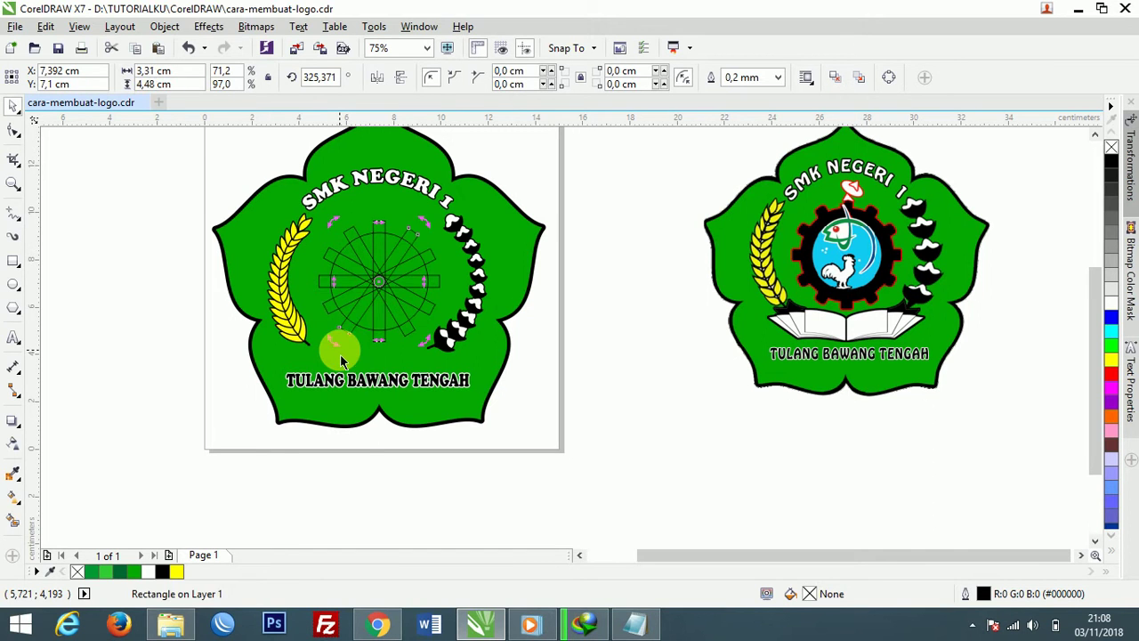
click(552, 326)
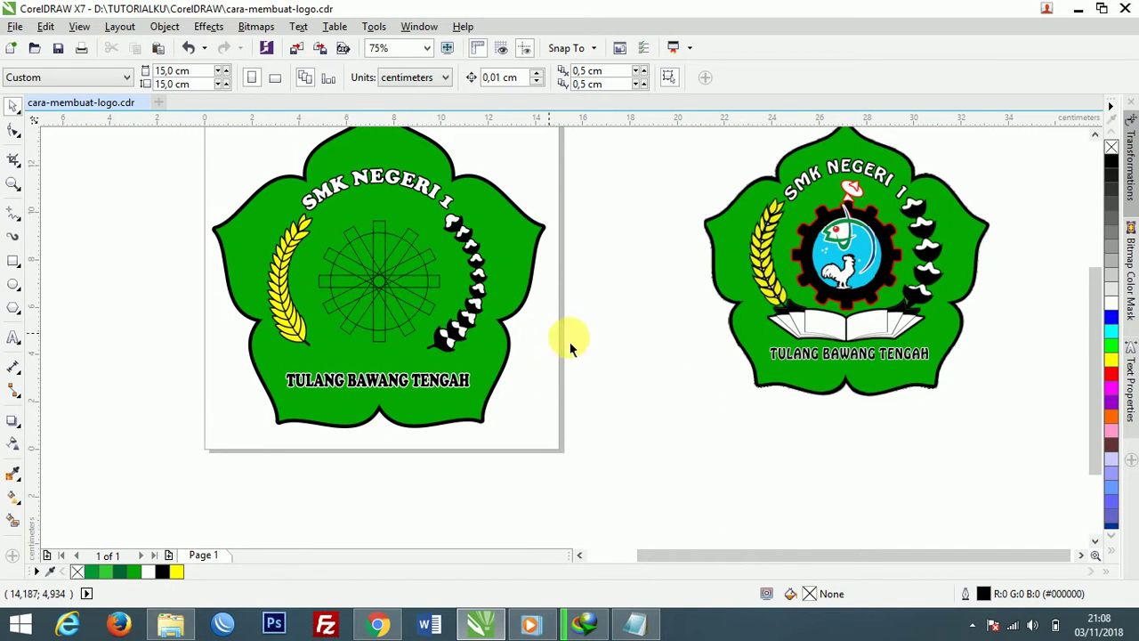
Try to select the circle and all the crossing rectangles together with one selection area.
drag(603, 352, 310, 221)
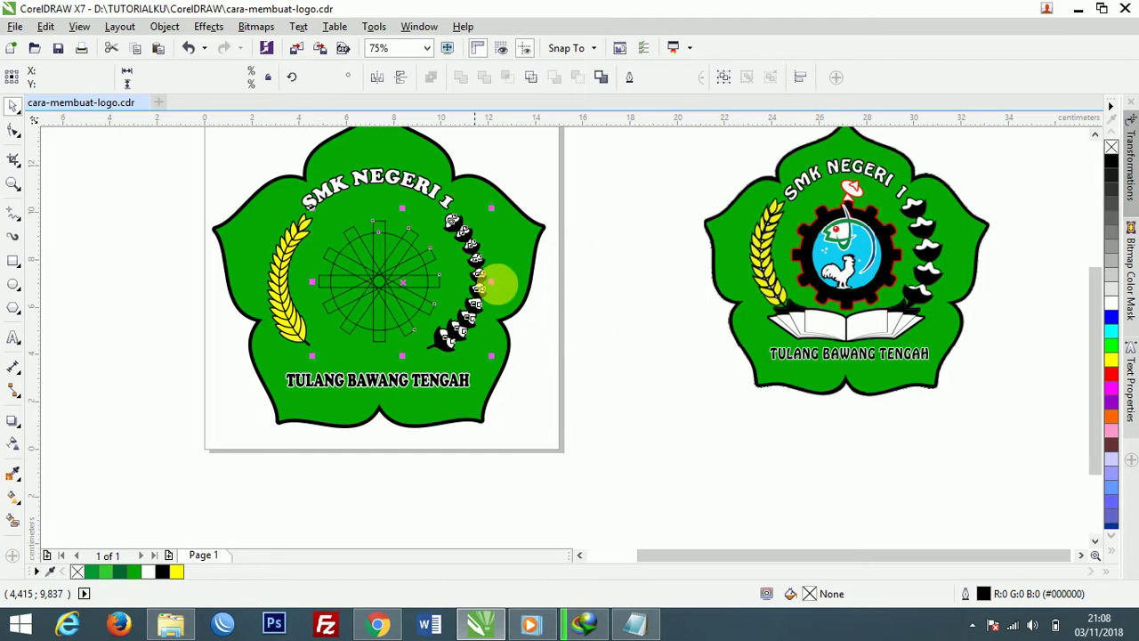
click(590, 348)
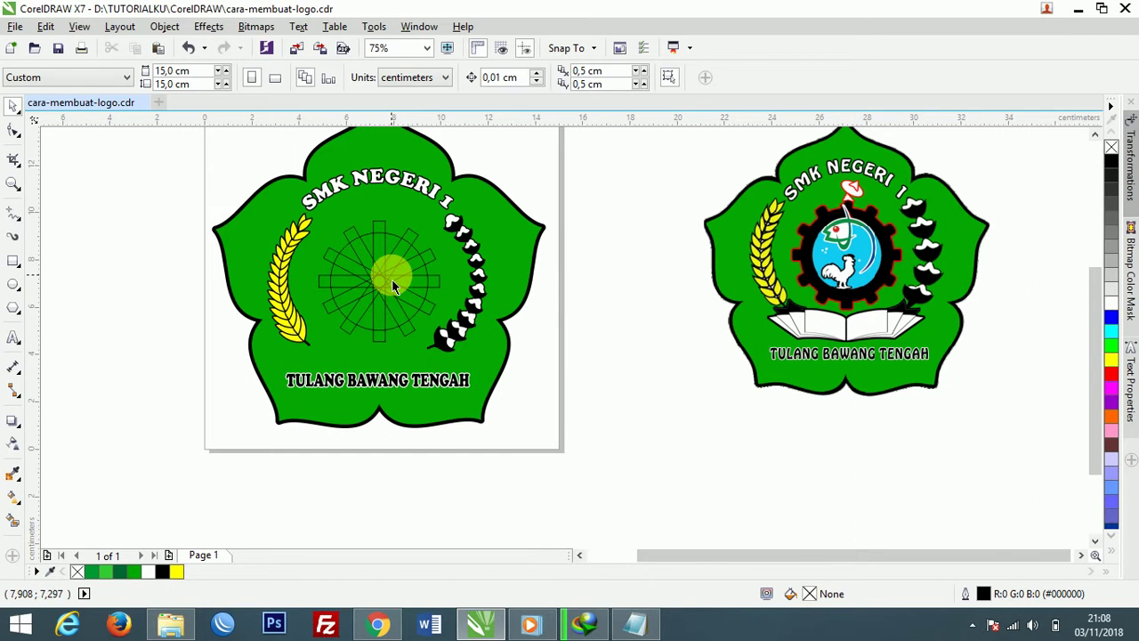
click(460, 229)
click(488, 287)
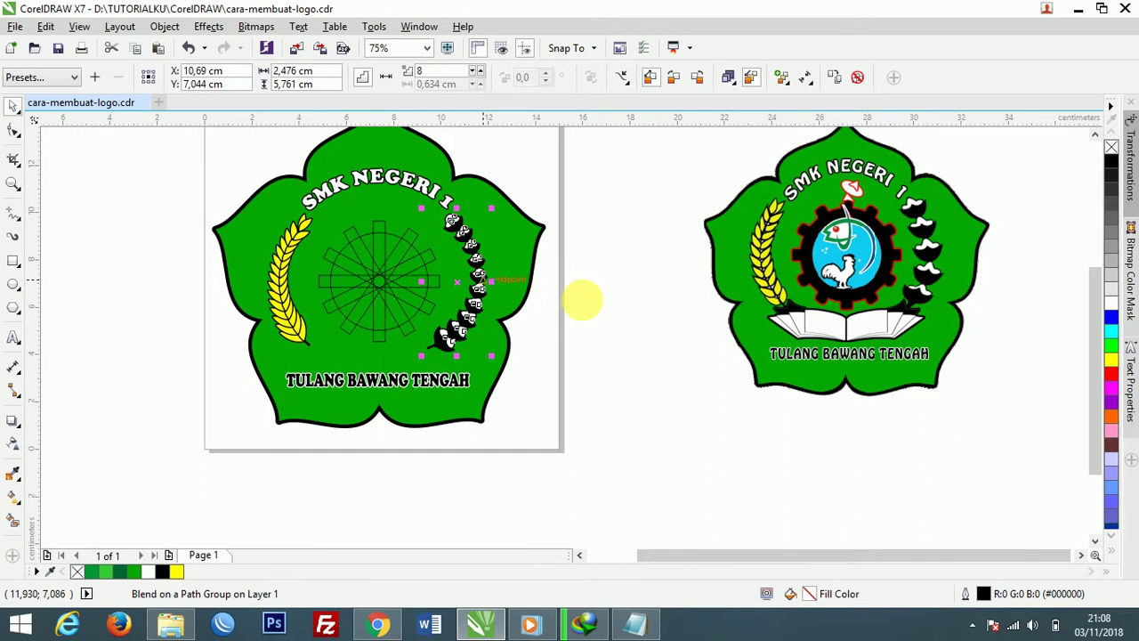
key(Escape)
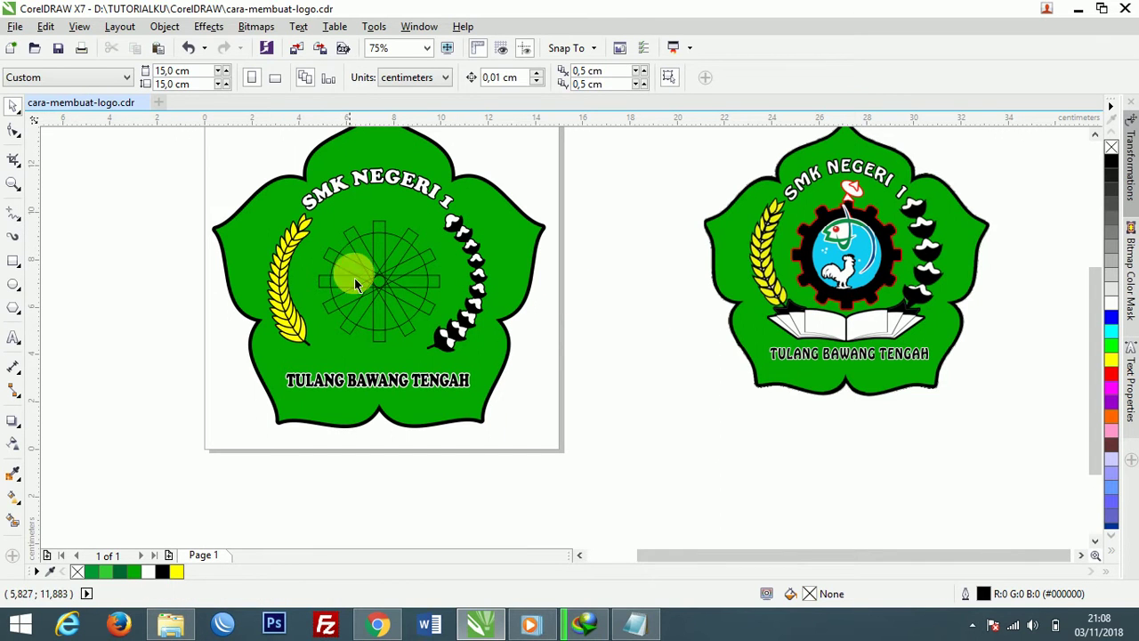
drag(458, 438, 331, 281)
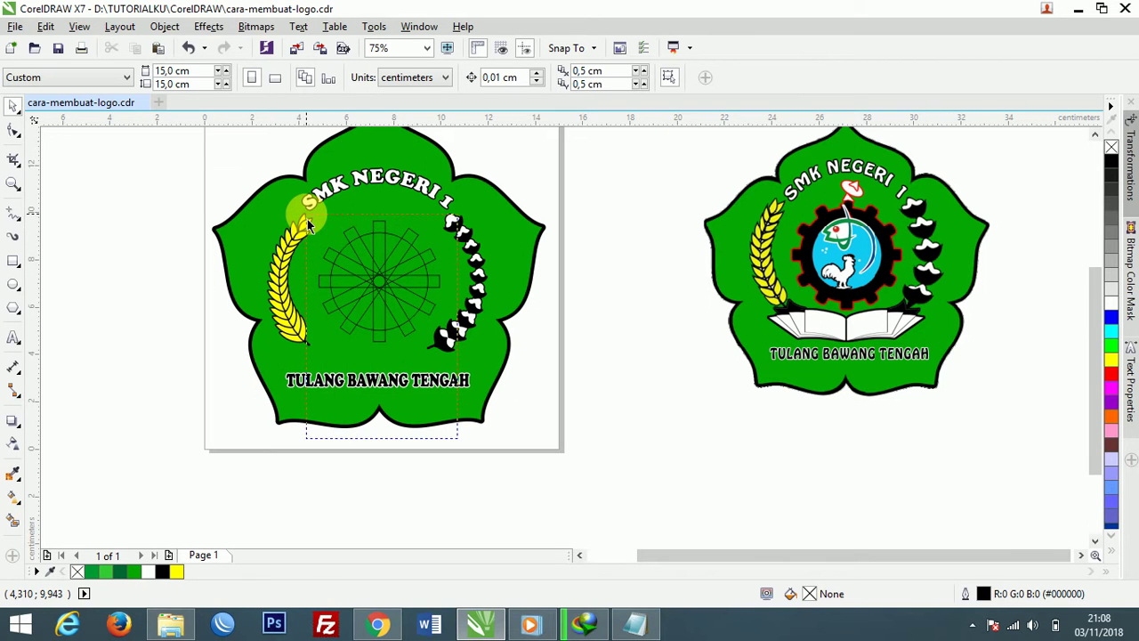
drag(307, 218, 307, 219)
click(380, 249)
mouse_move(380, 249)
mouse_down()
mouse_move(359, 244)
mouse_move(366, 252)
mouse_up()
key(ctrl+z)
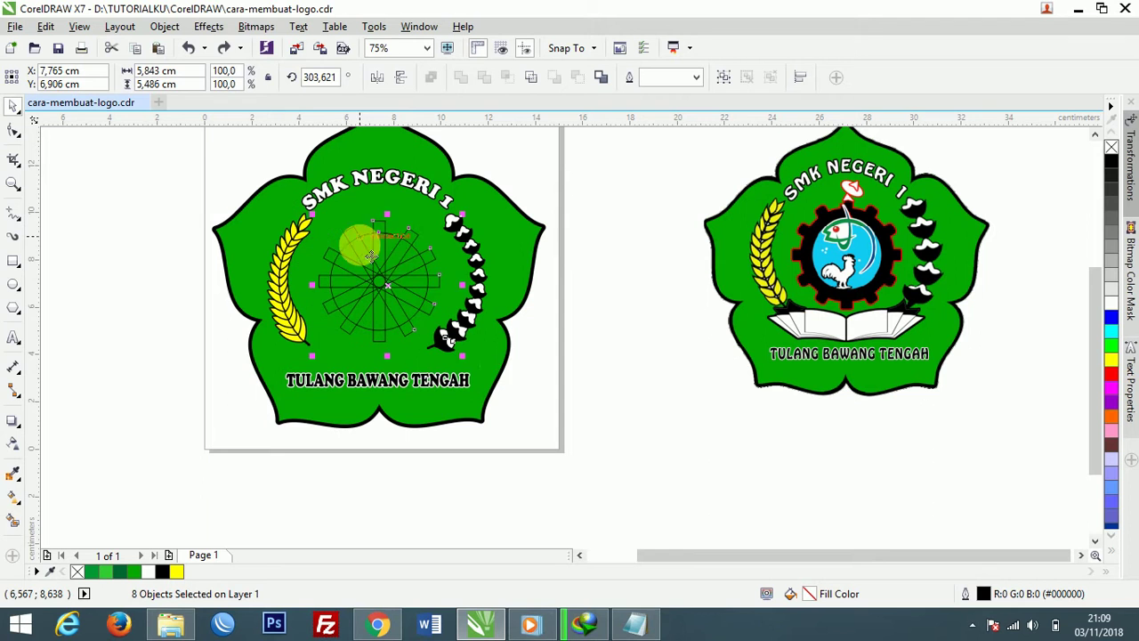
mouse_move(402, 238)
mouse_down()
mouse_move(373, 234)
mouse_move(379, 245)
mouse_move(414, 250)
mouse_up()
click(554, 356)
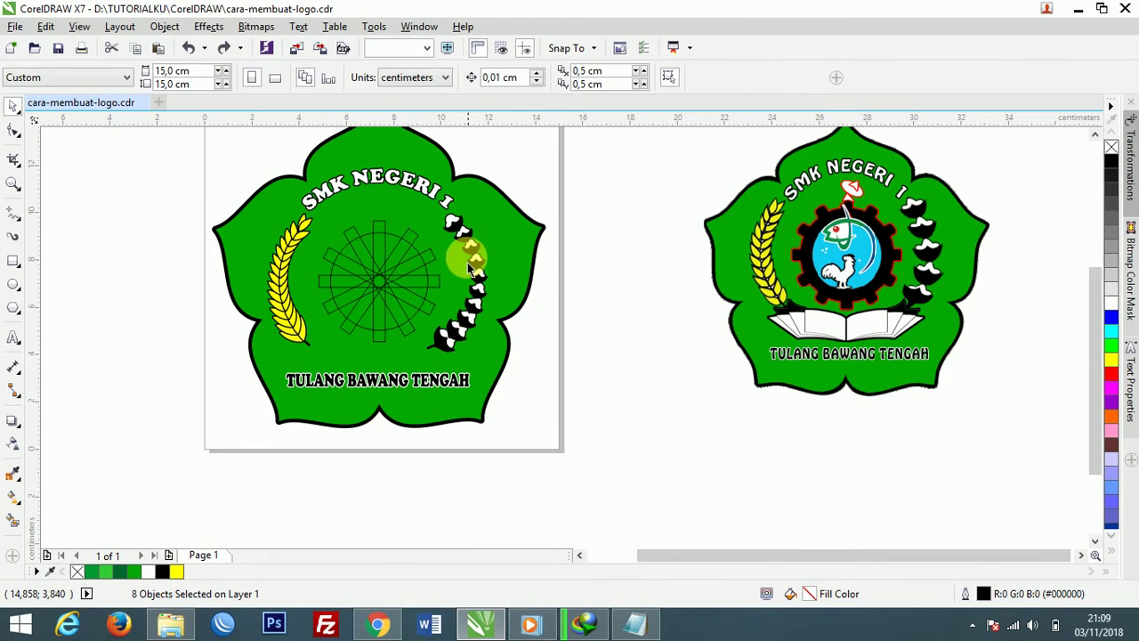
Select only the central circle and all six rectangles crossing it, leaving out the neighbouring cotton branch and lettering.
click(412, 265)
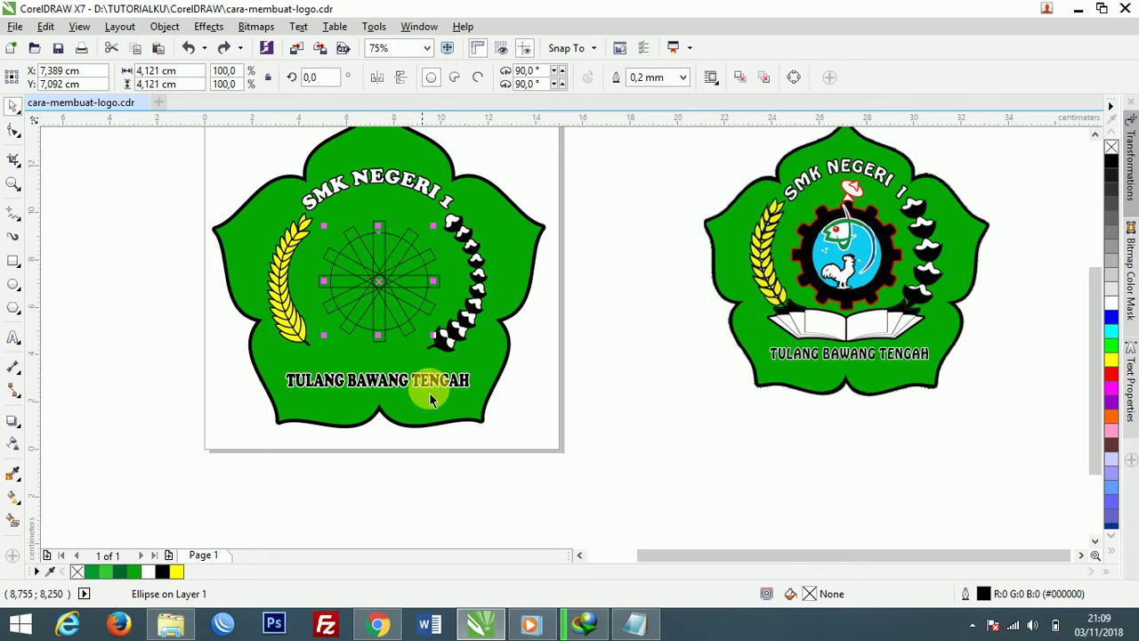
click(434, 486)
drag(442, 460, 343, 327)
drag(325, 267, 313, 221)
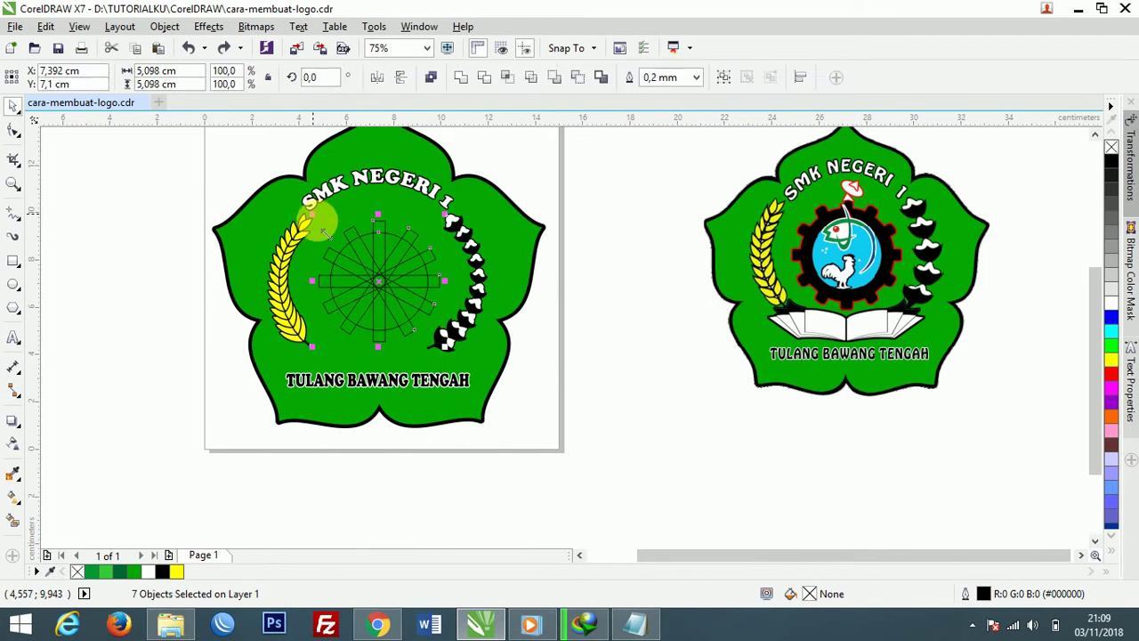
drag(358, 254, 352, 355)
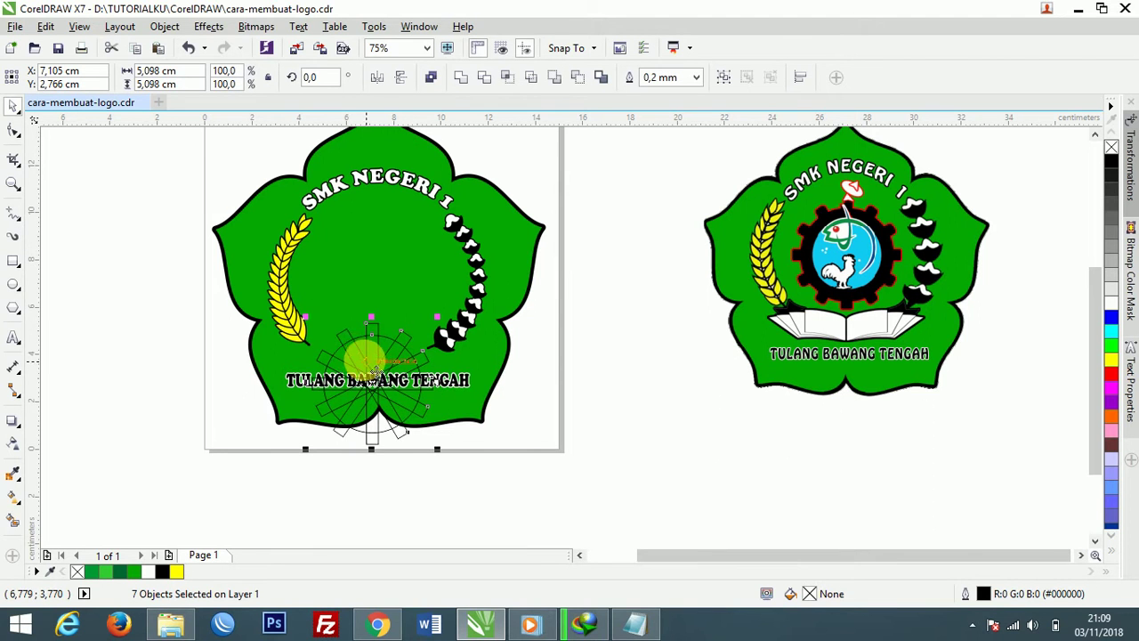
key(ctrl+z)
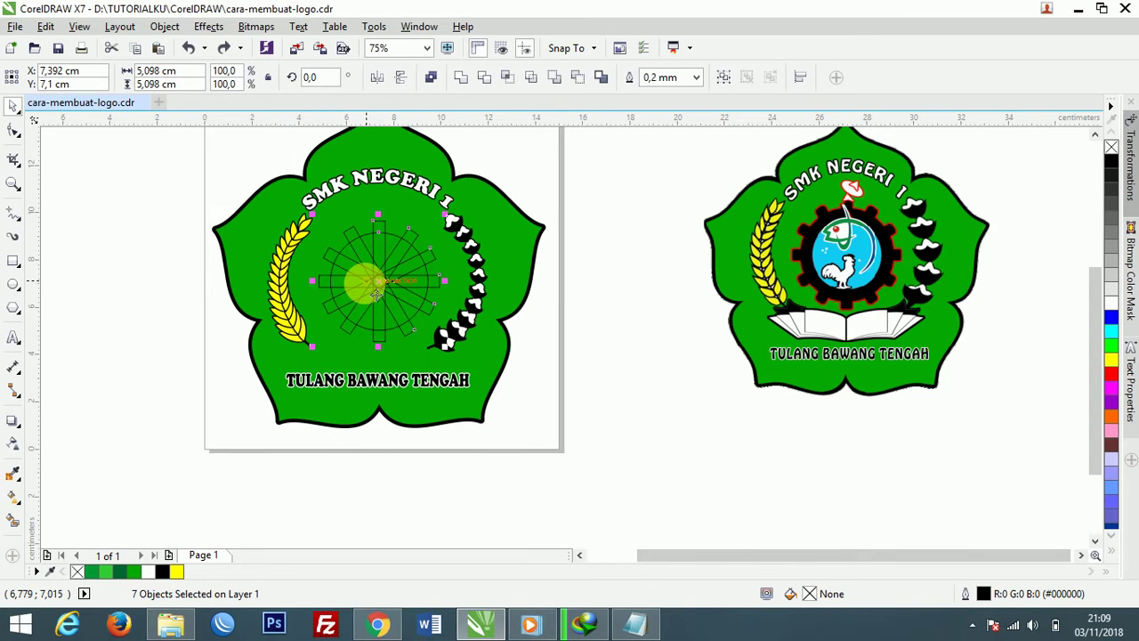
click(464, 79)
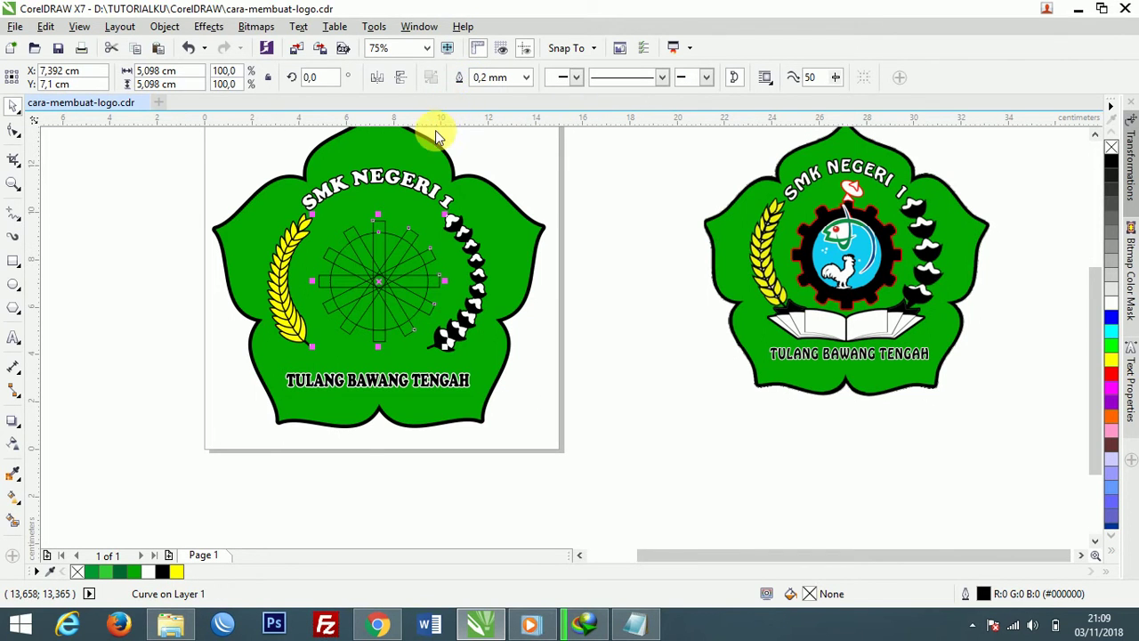
key(ctrl+z)
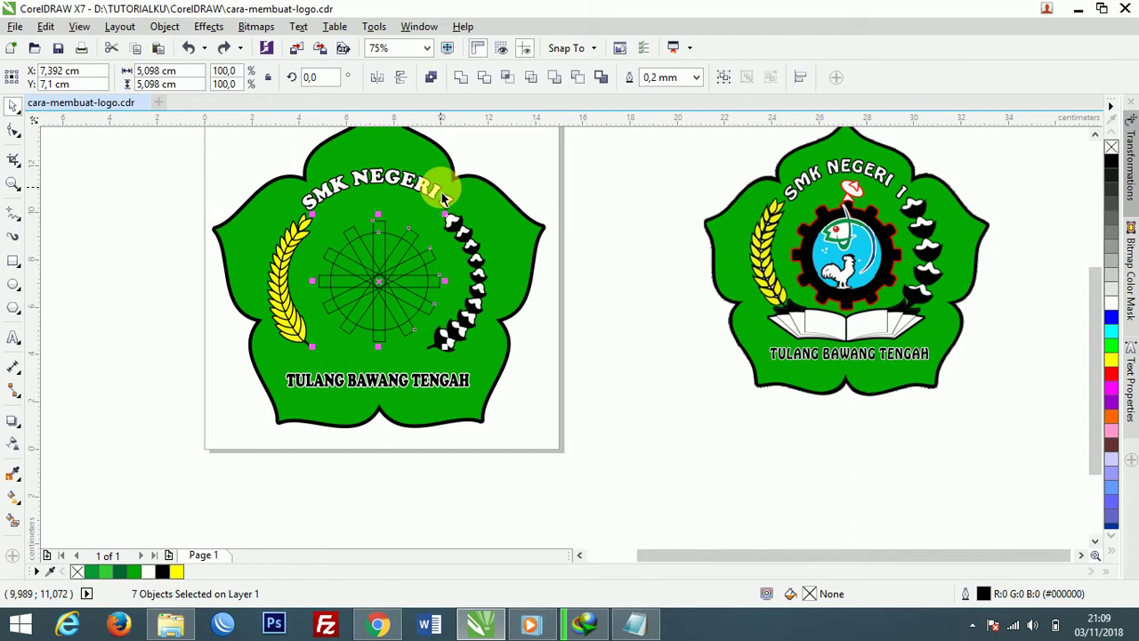
Weld the selected circle and rectangles into a single gear shape and set its fill and outline to black.
click(460, 79)
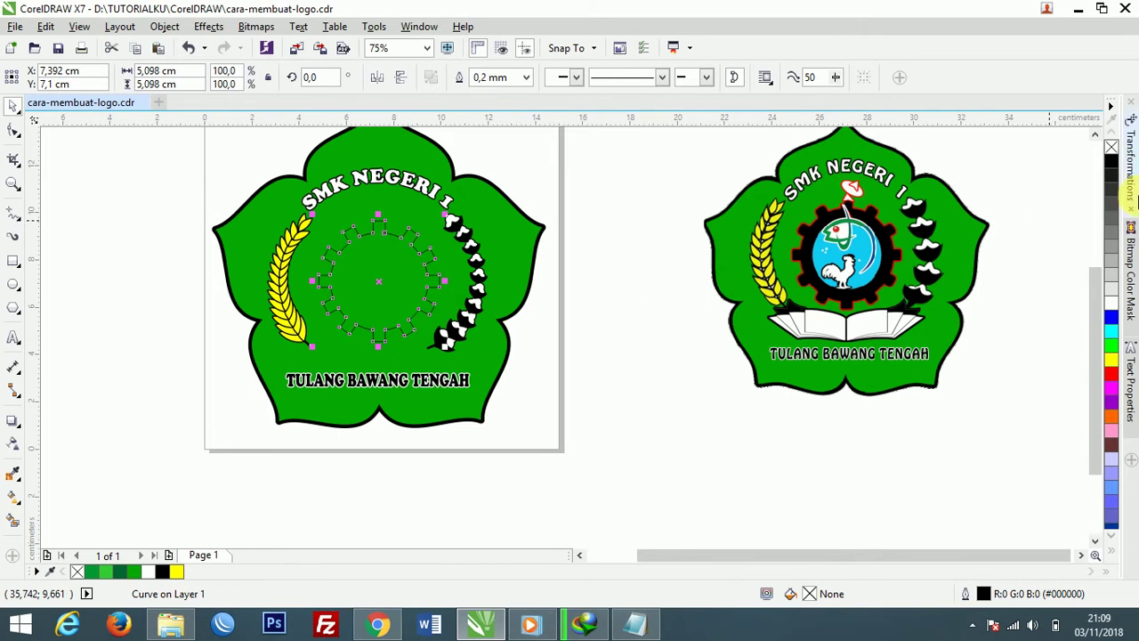
click(1111, 161)
right_click(1111, 161)
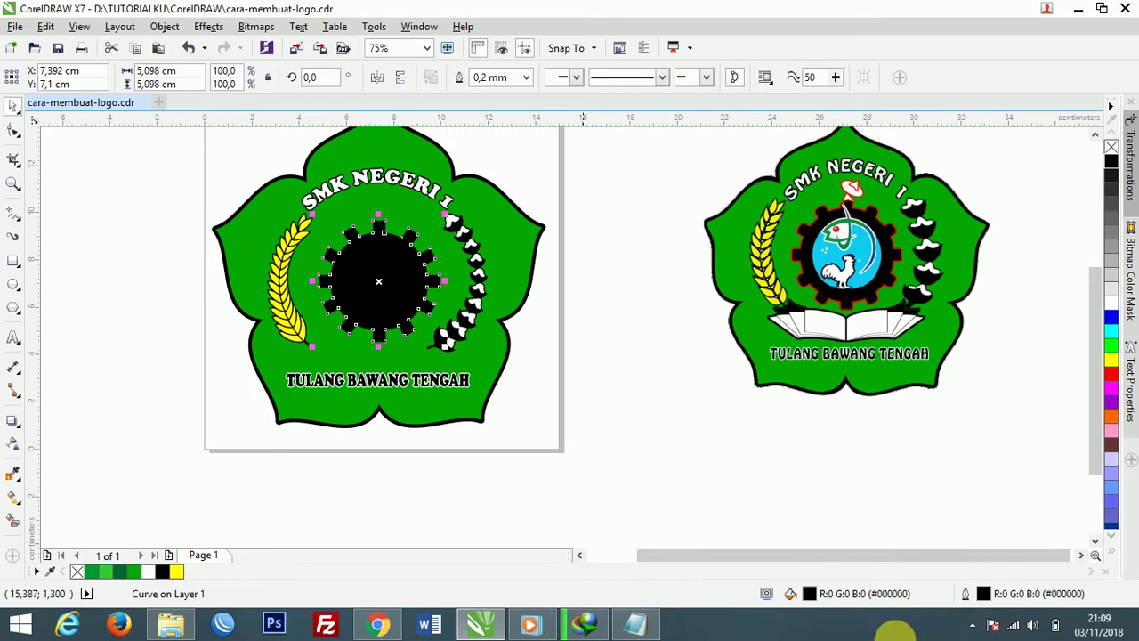
Give the gear a red 1.5 mm outline with rounded corners and round line caps, placed behind the fill and scaling with the object.
double_click(966, 594)
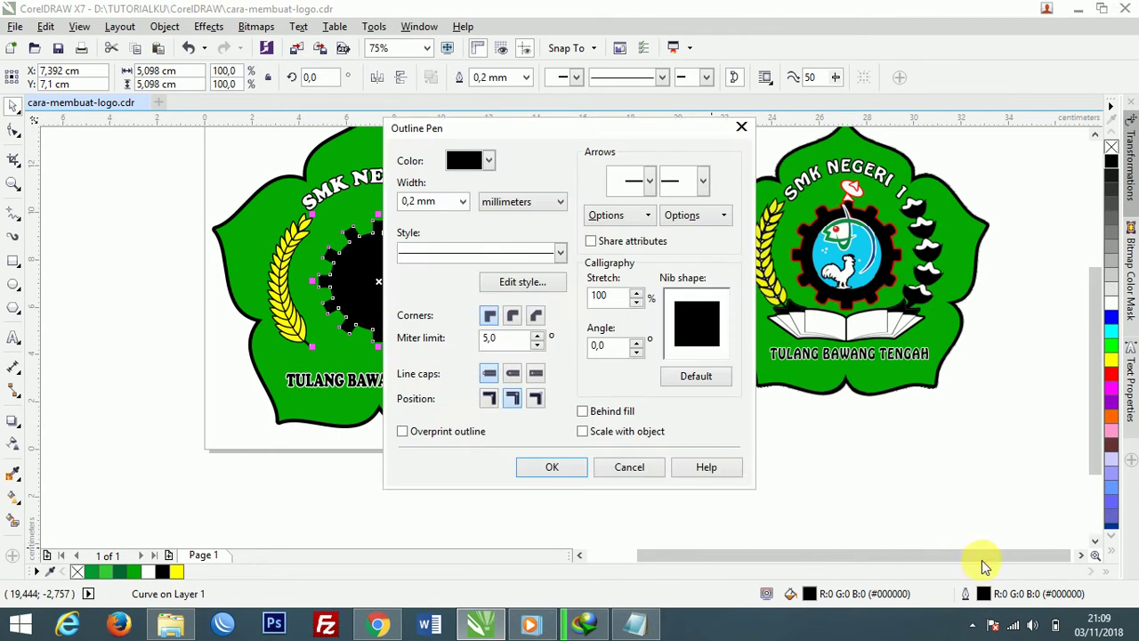
drag(432, 128, 545, 129)
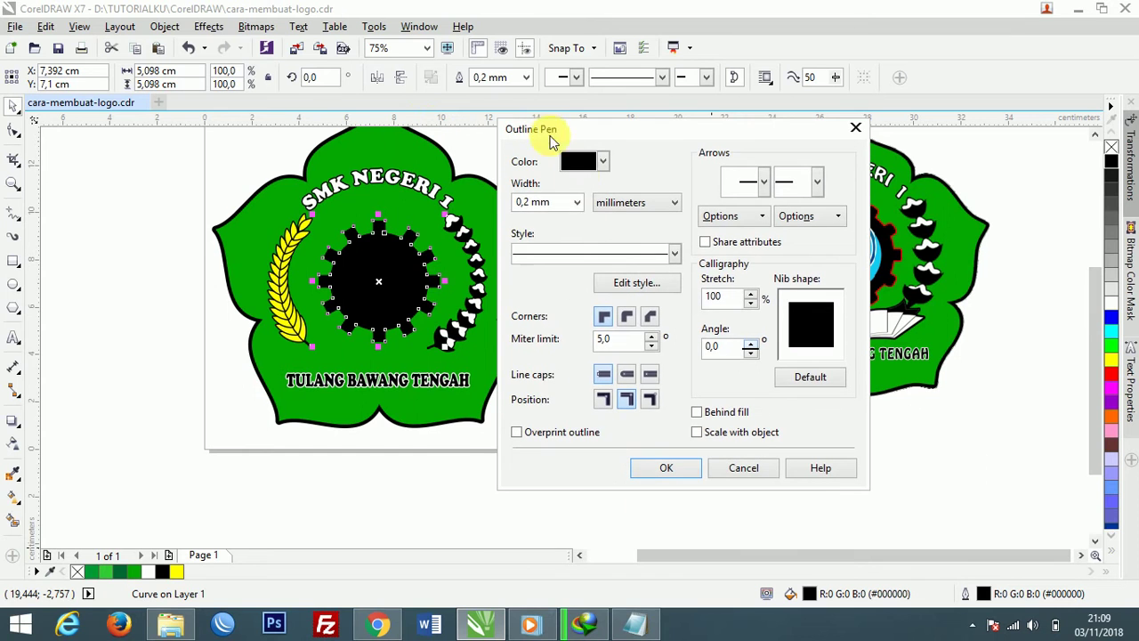
click(578, 204)
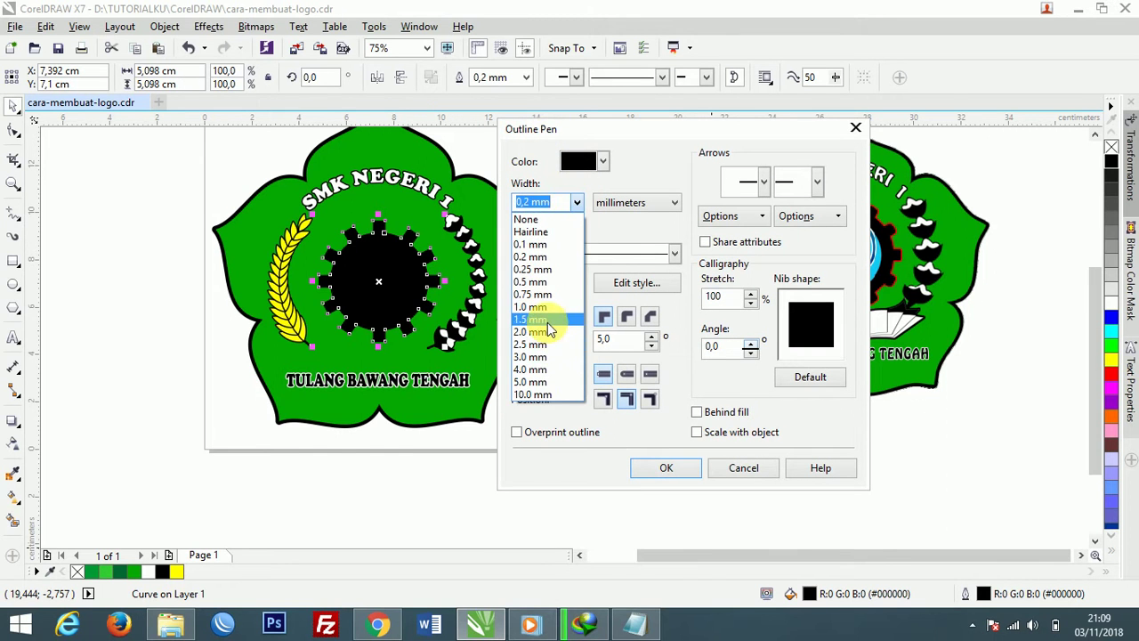
click(547, 325)
click(696, 412)
click(697, 432)
click(628, 319)
click(627, 375)
click(595, 164)
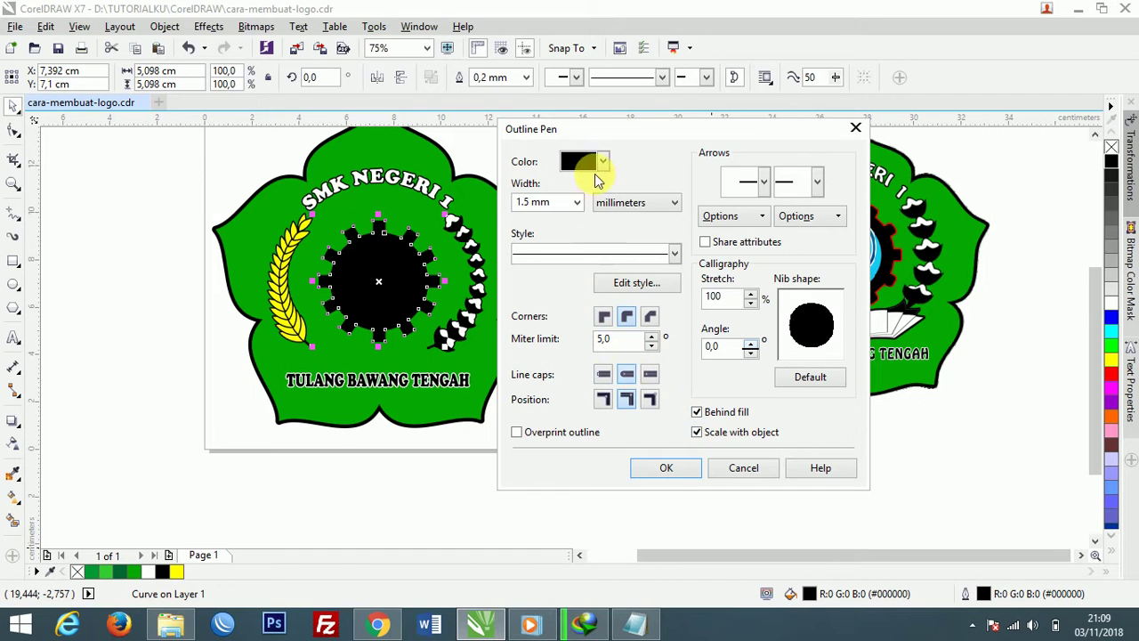
click(608, 206)
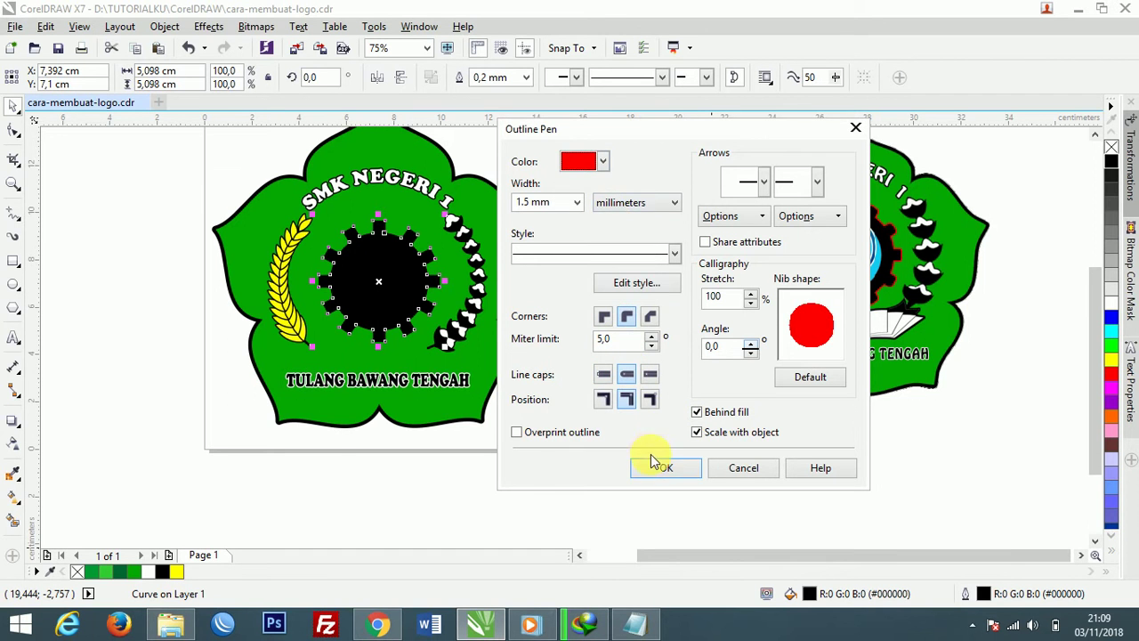
click(660, 470)
click(572, 368)
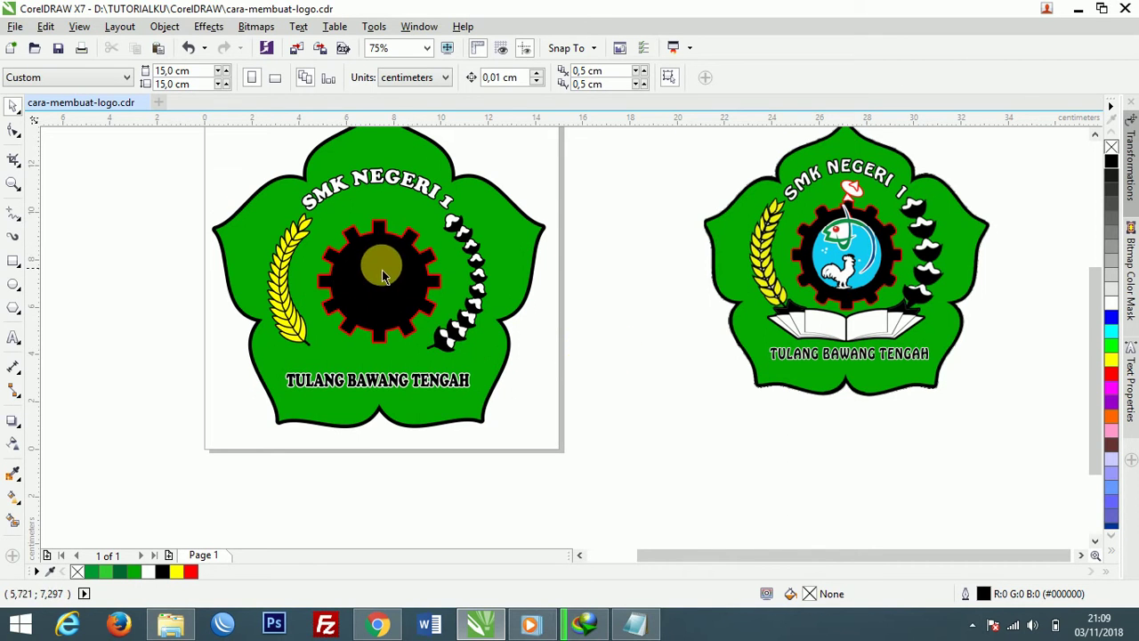
Draw a circle about 3.26 cm in diameter from the gear's centre and fill it with cyan.
click(14, 286)
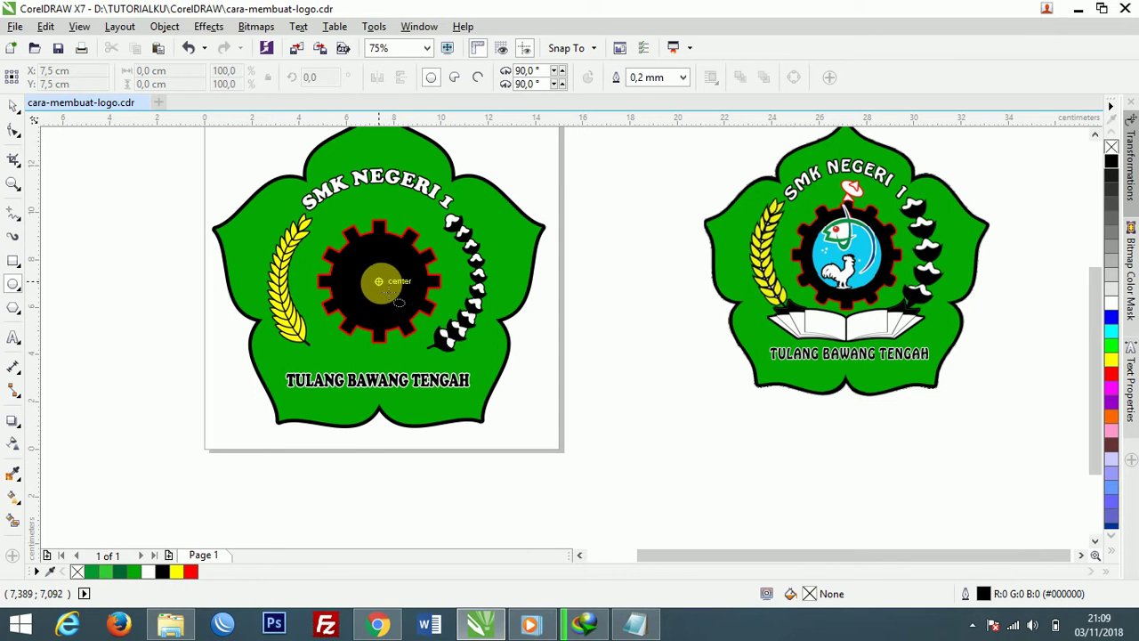
drag(378, 282, 408, 320)
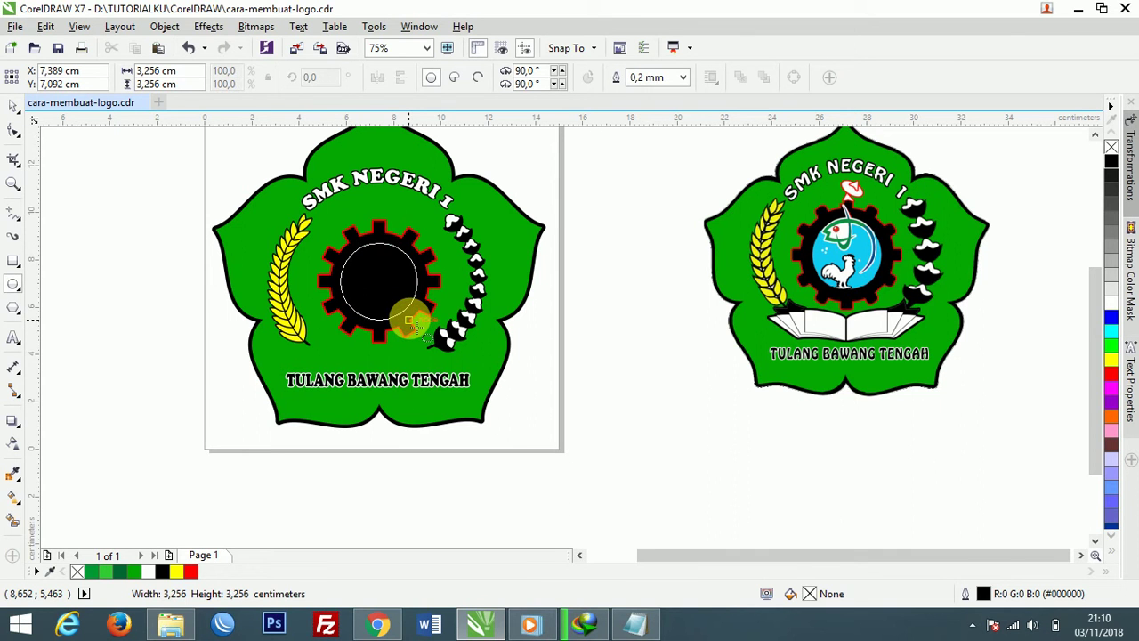
drag(407, 321, 407, 320)
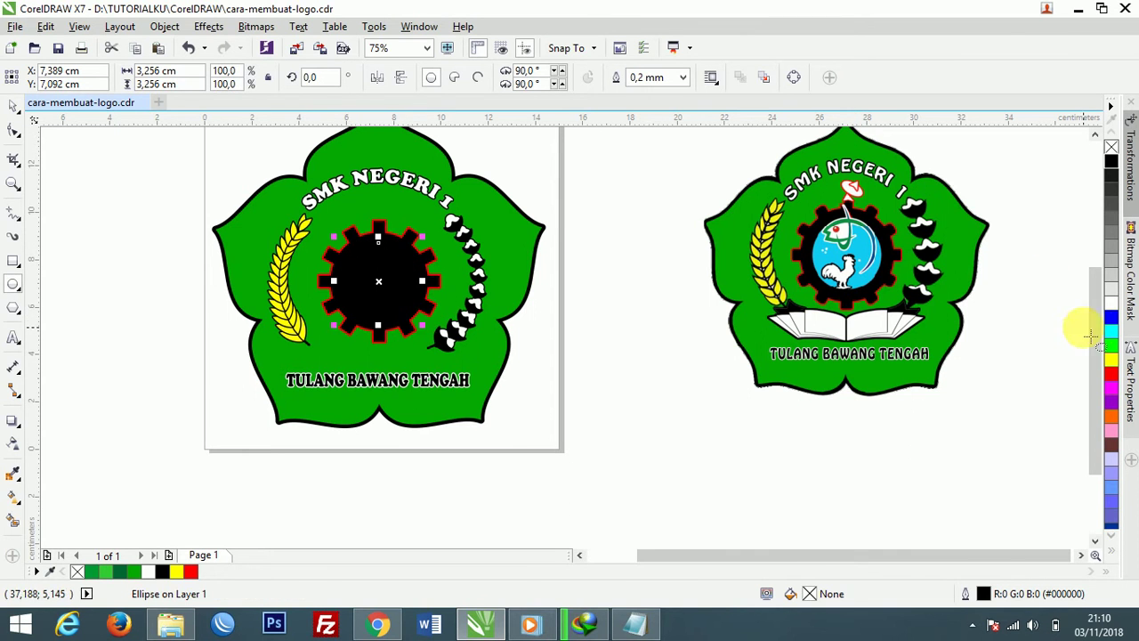
click(1111, 332)
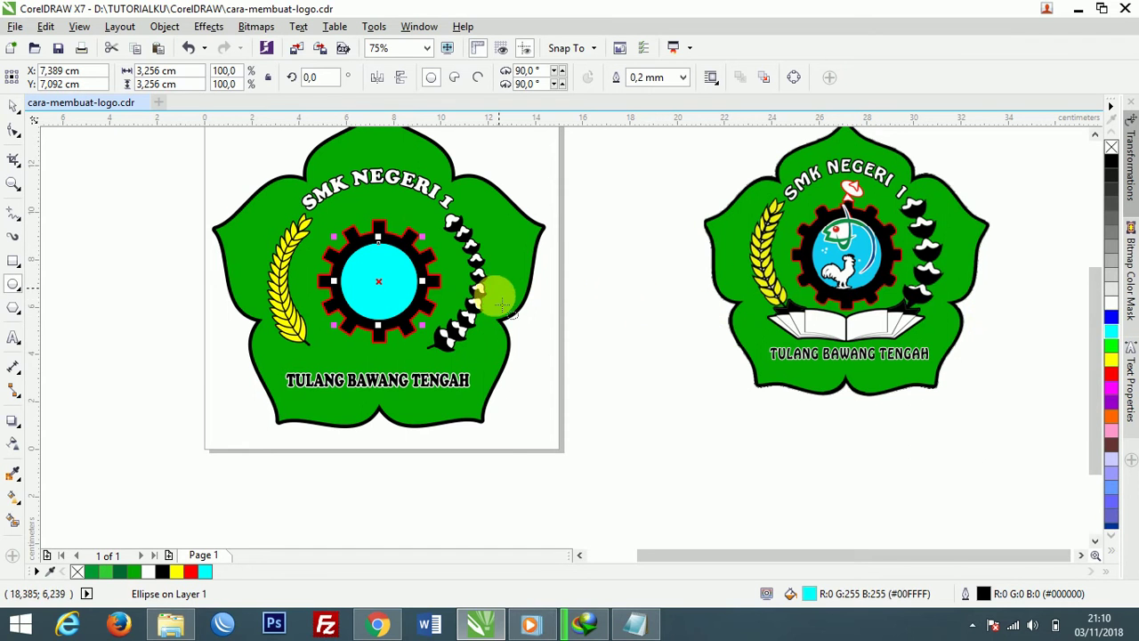
Recolour the circle inside the gear with the light blue sampled from the reference logo's central disc.
click(14, 475)
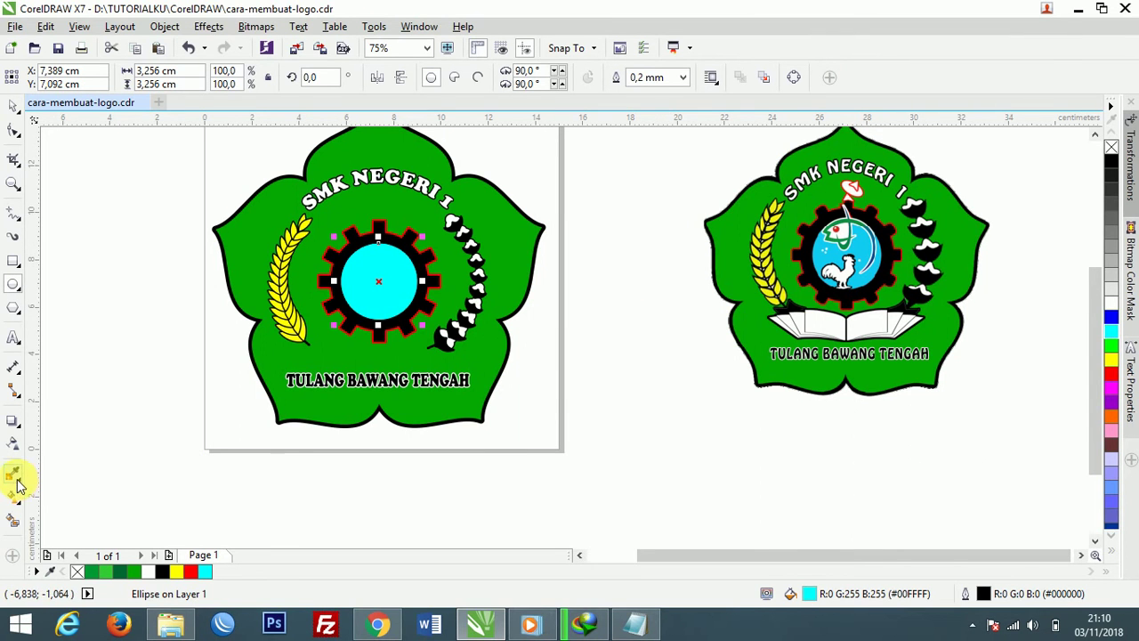
click(832, 258)
click(384, 274)
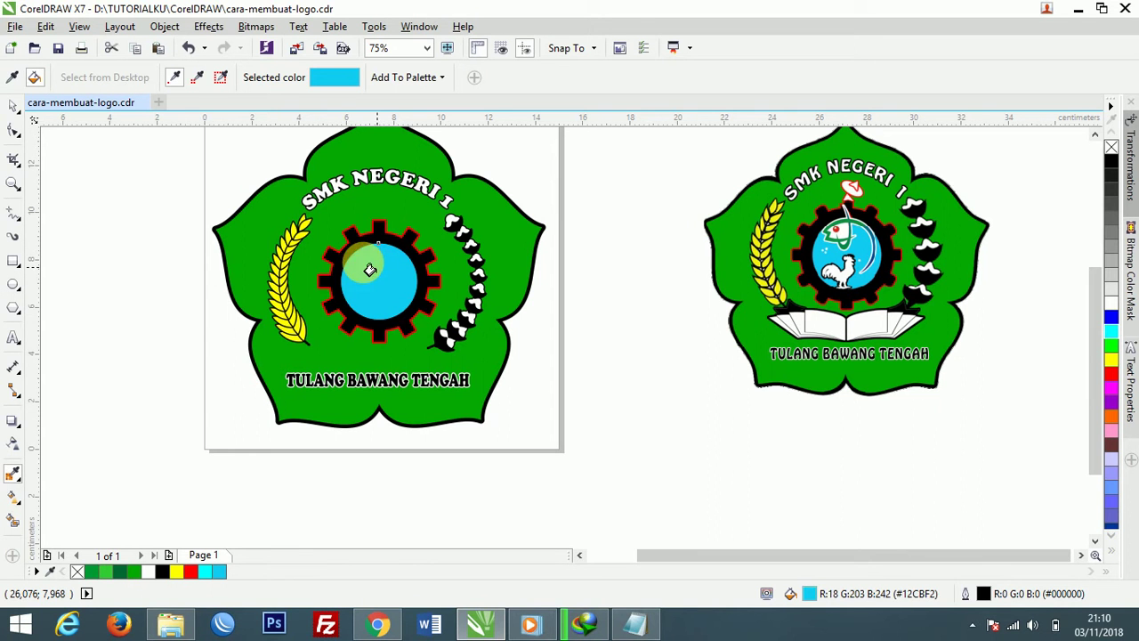
click(13, 108)
click(400, 458)
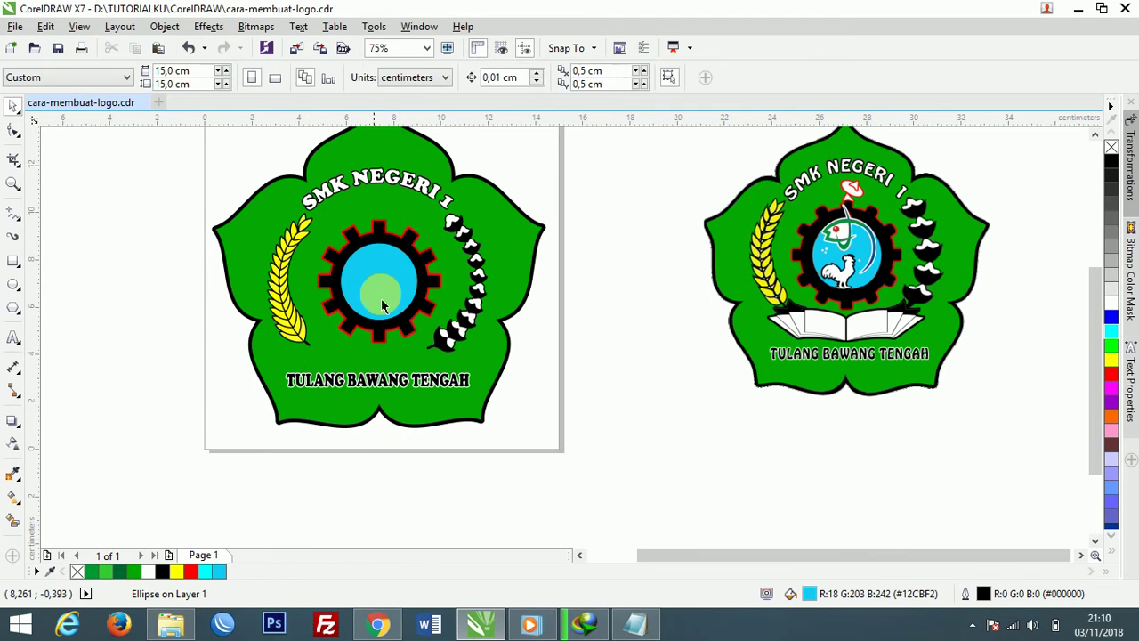
scroll(381, 301, up, 1)
scroll(386, 293, down, 1)
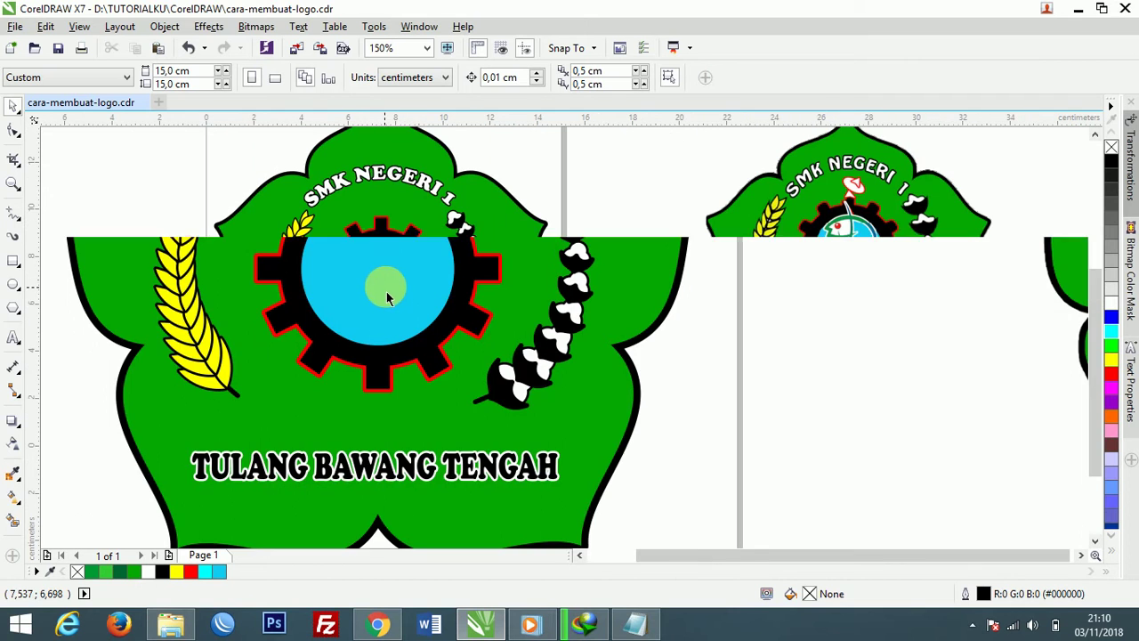